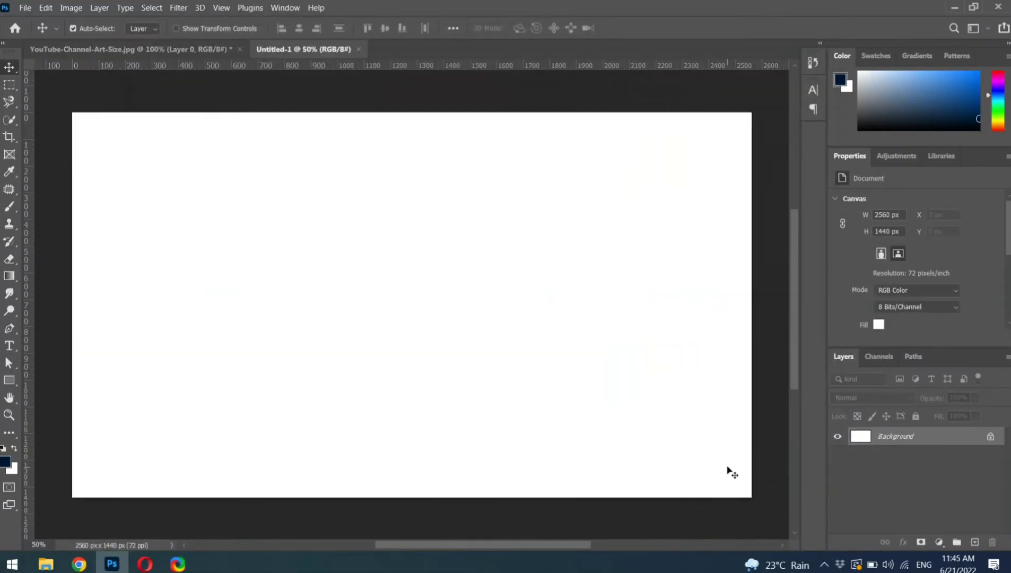
Copy the channel-art size template into the new banner and scale it to fill the canvas.
left_click(109, 48)
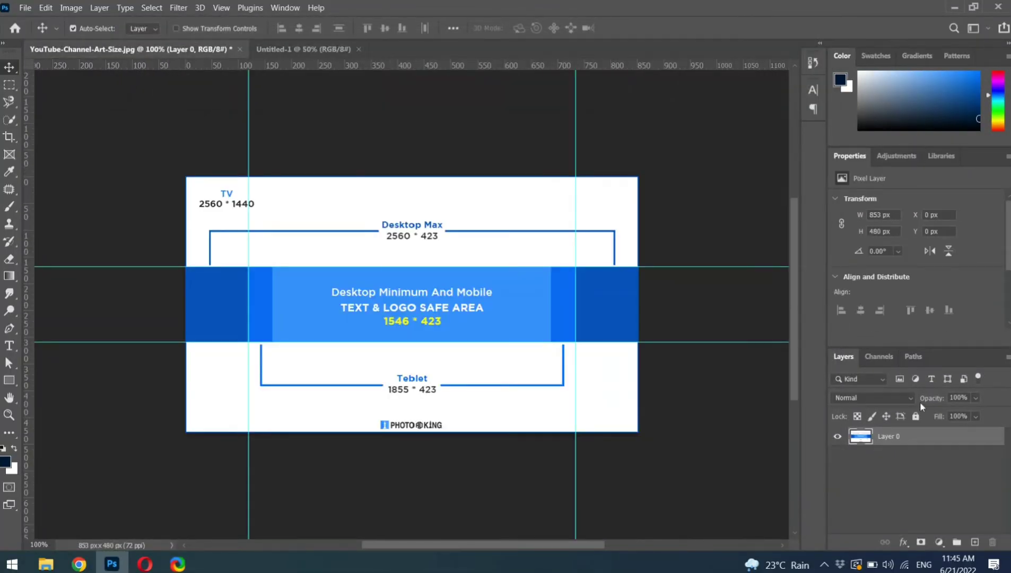
mouse_move(916, 440)
left_mouse_down()
mouse_move(310, 47)
mouse_move(438, 311)
left_mouse_up()
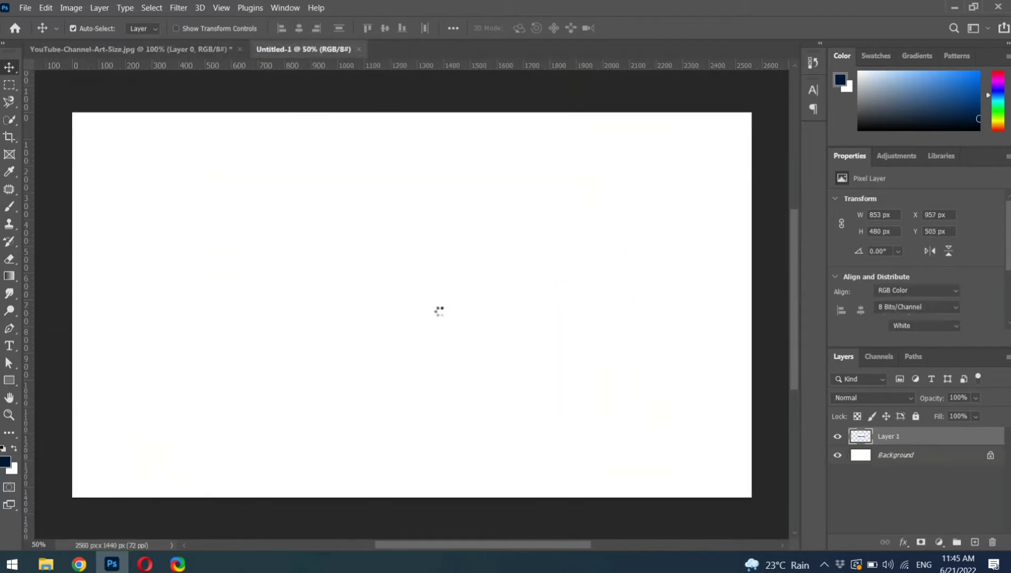
key("ctrl+t")
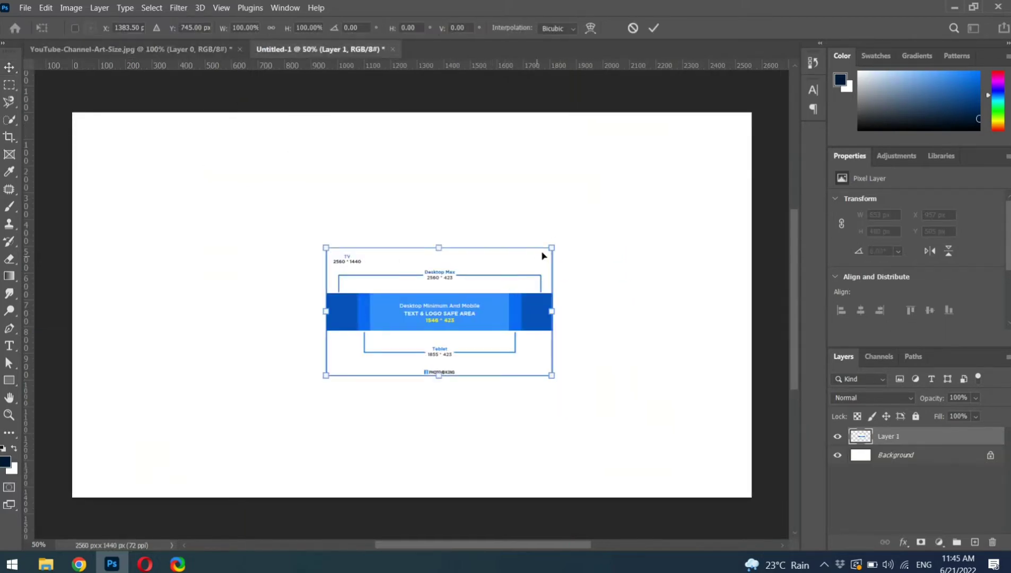
left_click_drag(551, 243, 751, 109)
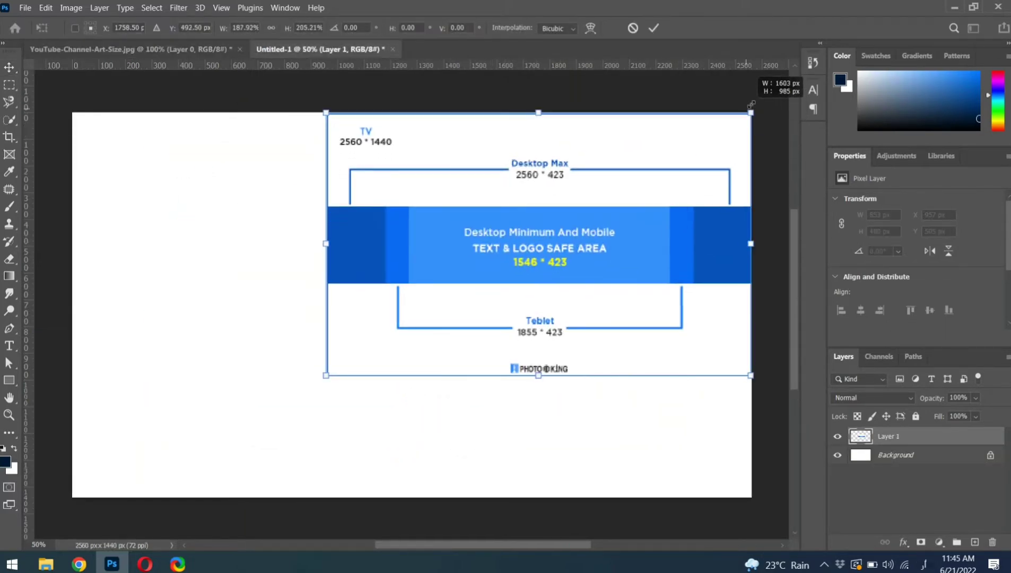
left_click_drag(325, 375, 73, 496)
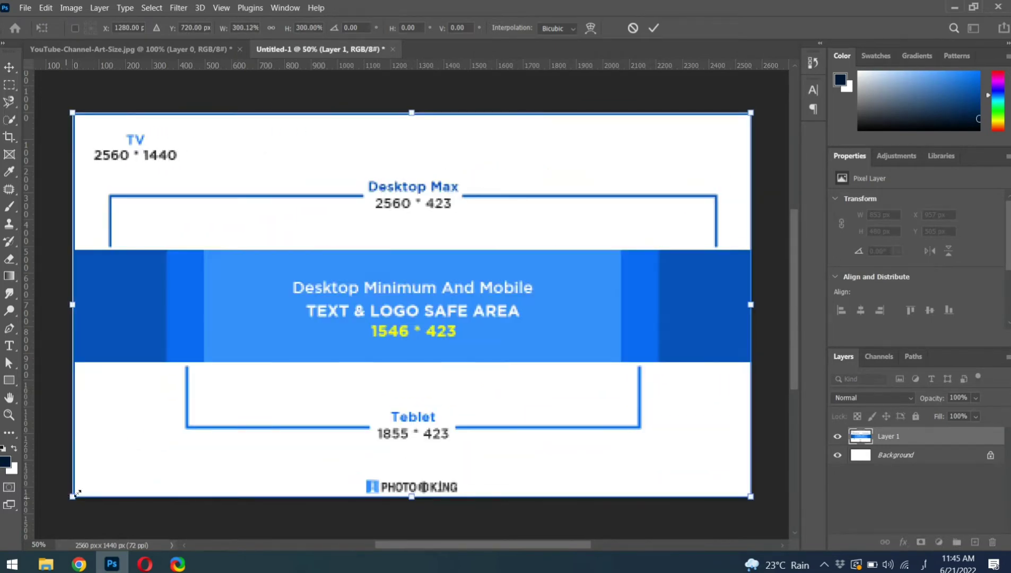
left_click(653, 28)
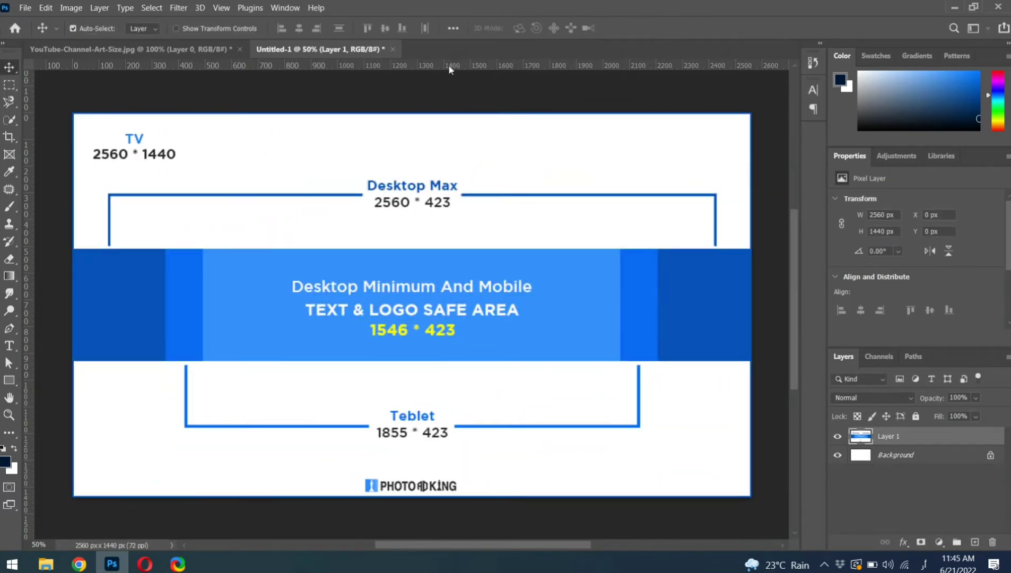
Add guides along the top and bottom of the blue safe band and a left vertical guide.
left_click_drag(448, 65, 454, 249)
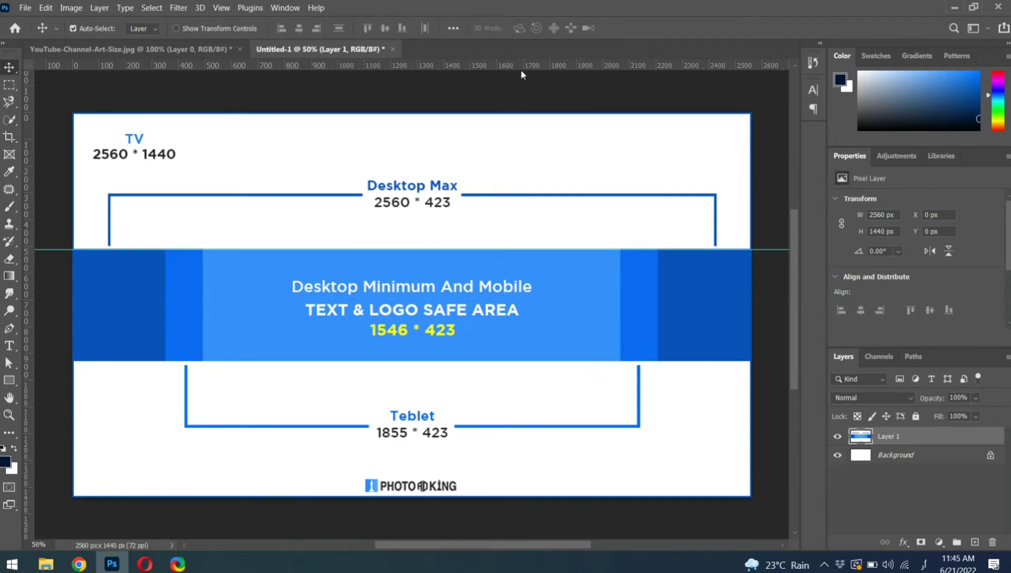
left_click_drag(521, 66, 491, 362)
left_click_drag(27, 315, 166, 379)
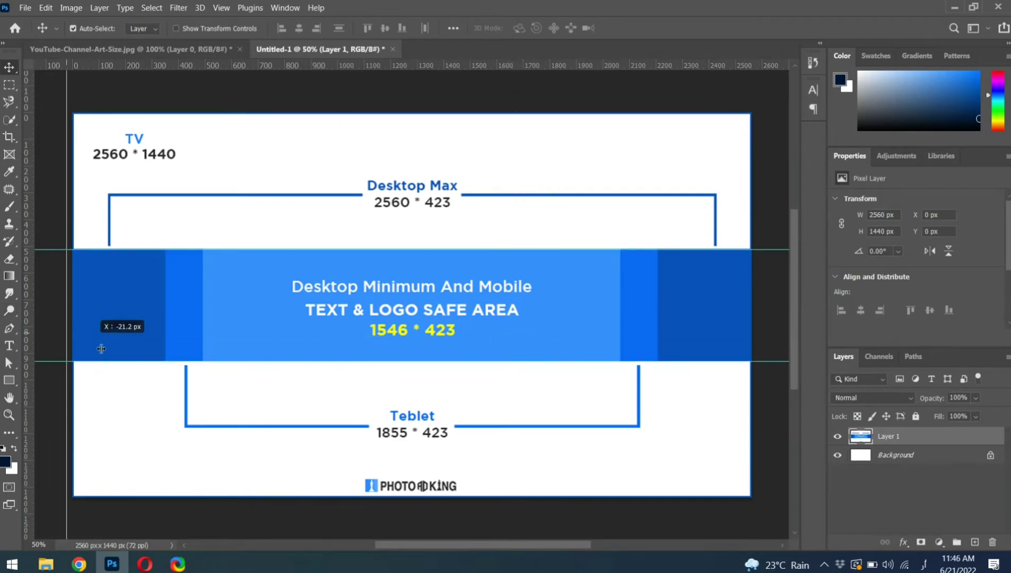
Add a vertical guide on the right side.
left_click_drag(32, 366, 657, 472)
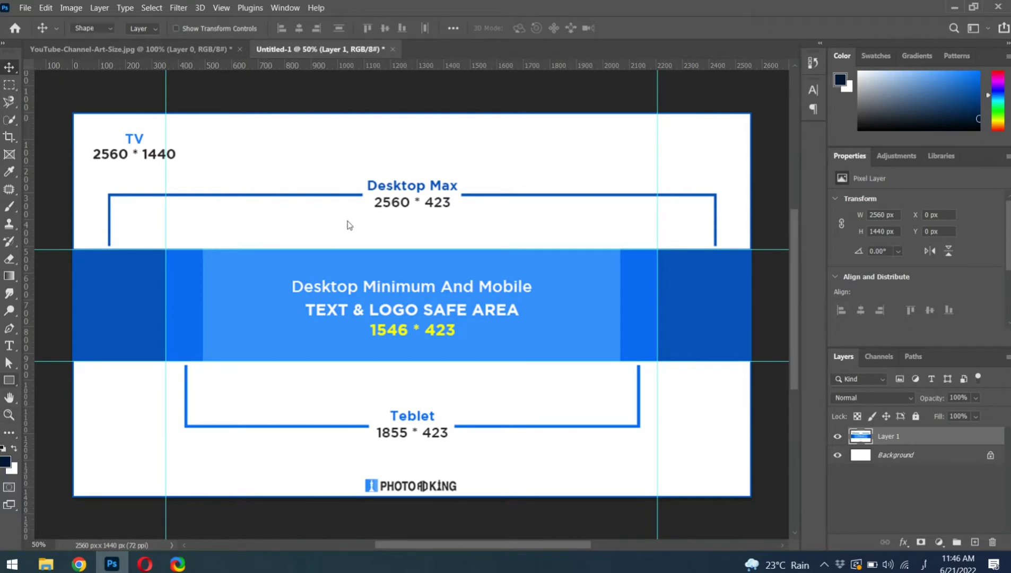
Draw a tall rectangle over the left of the banner and give it a gradient fill.
right_click(9, 380)
left_click(53, 377)
mouse_move(146, 99)
left_mouse_down()
mouse_move(316, 416)
mouse_move(306, 434)
left_mouse_up()
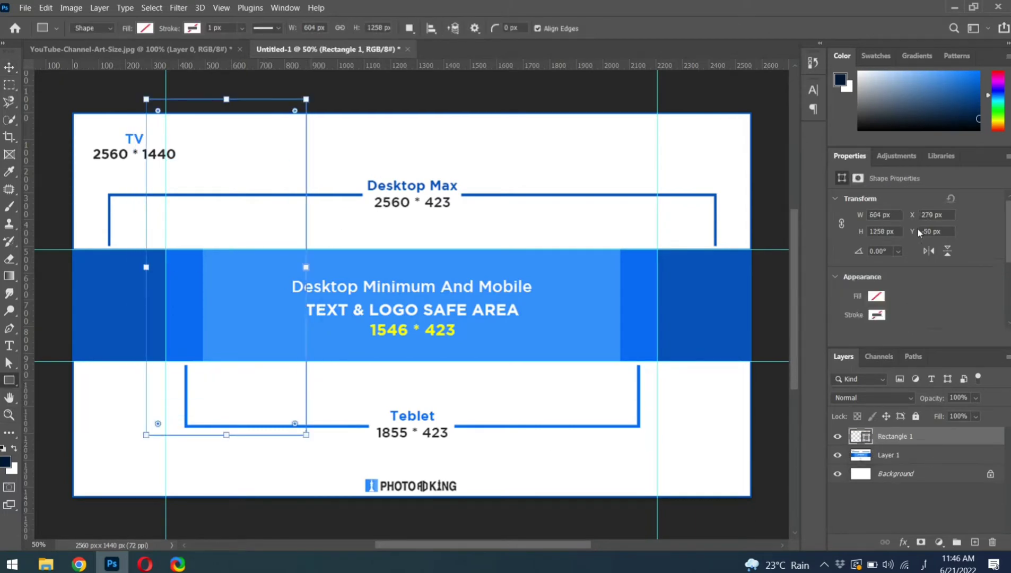
left_click(877, 298)
left_click(885, 322)
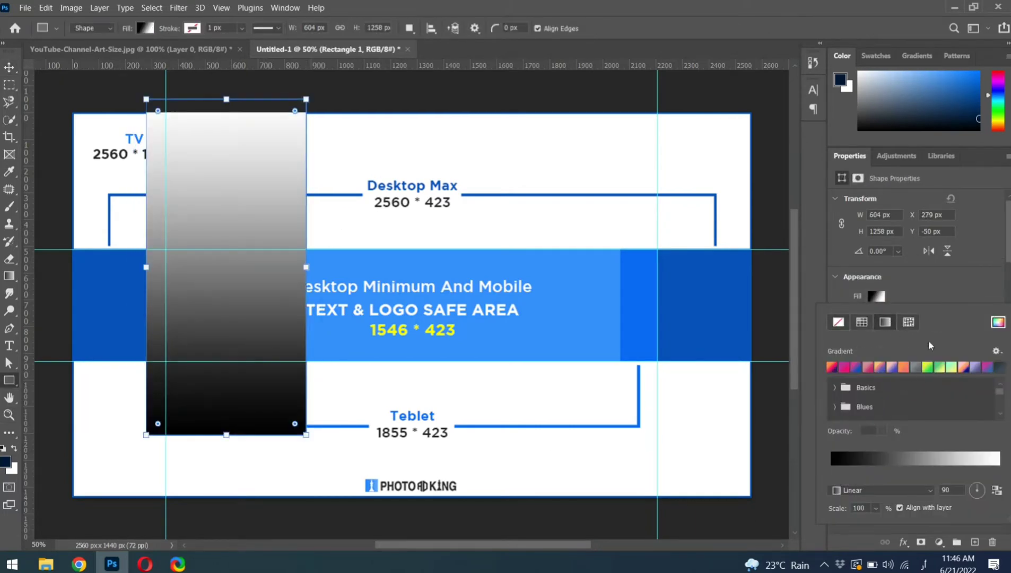
Apply the purple-cyan gradient preset with cyan on top, then shift the rectangle right and down.
scroll(902, 395, "down", 2)
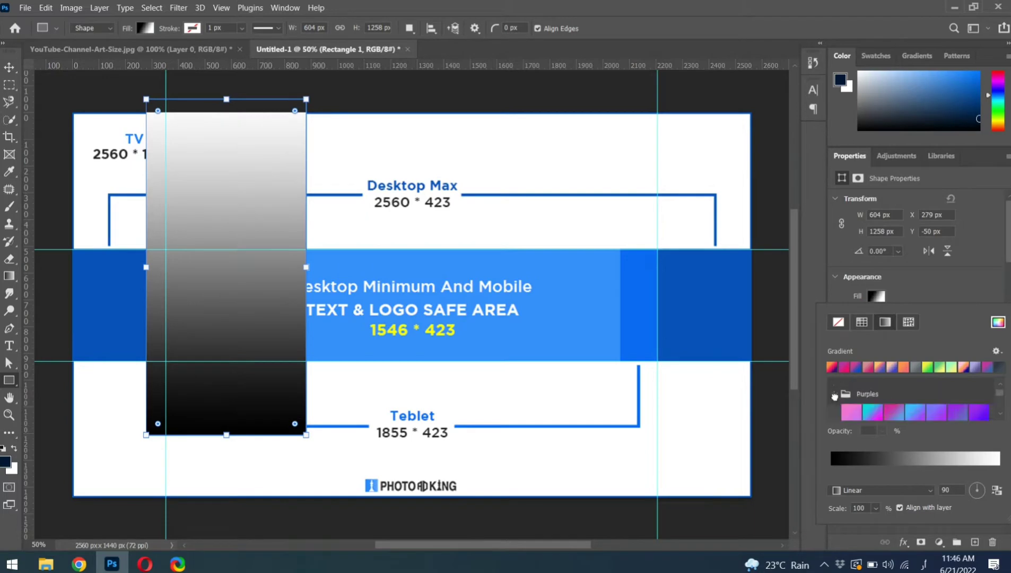
left_click(863, 395)
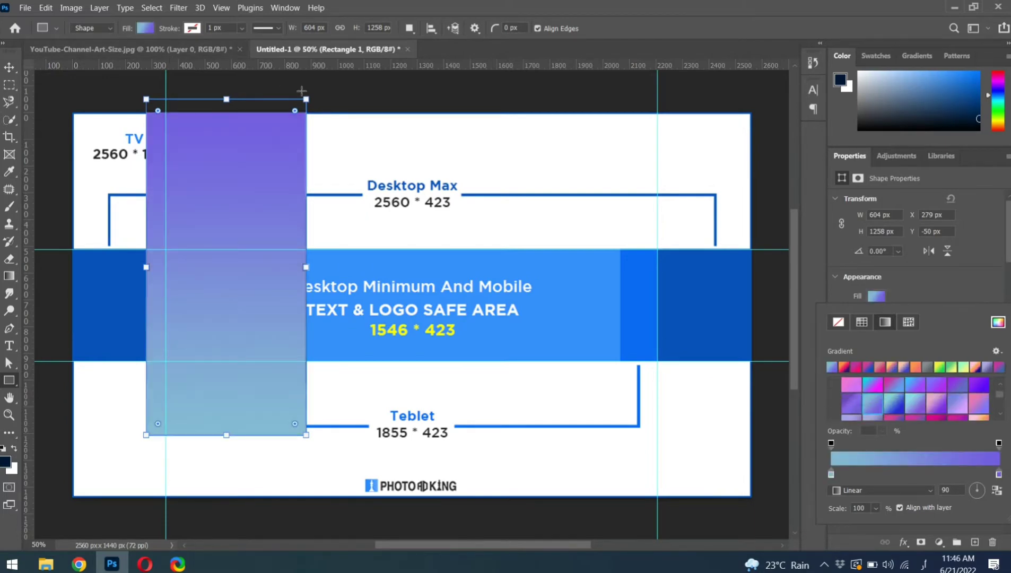
left_click(916, 365)
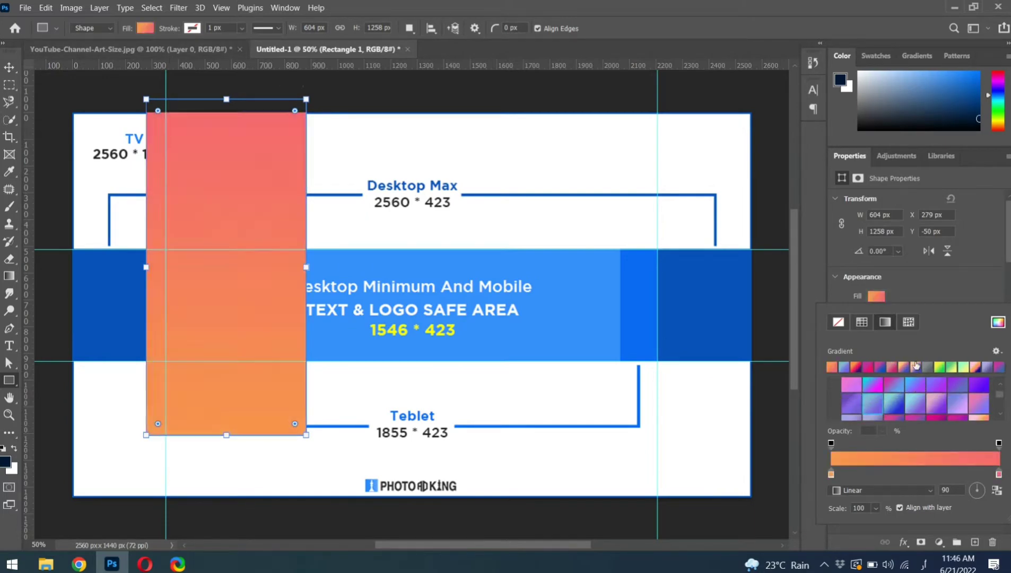
scroll(945, 396, "down", 2)
scroll(944, 402, "down", 1)
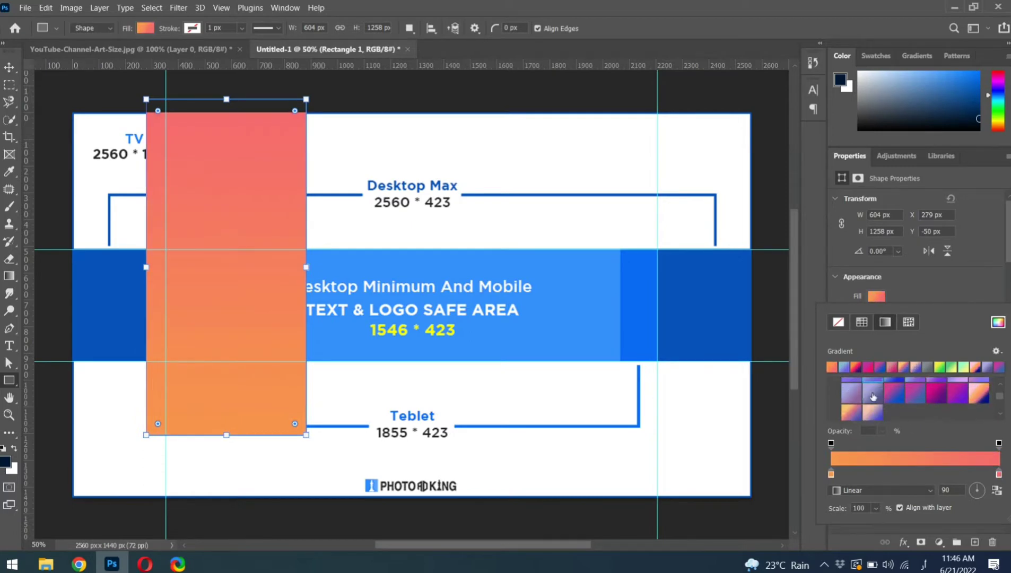
scroll(885, 395, "up", 1)
left_click(896, 401)
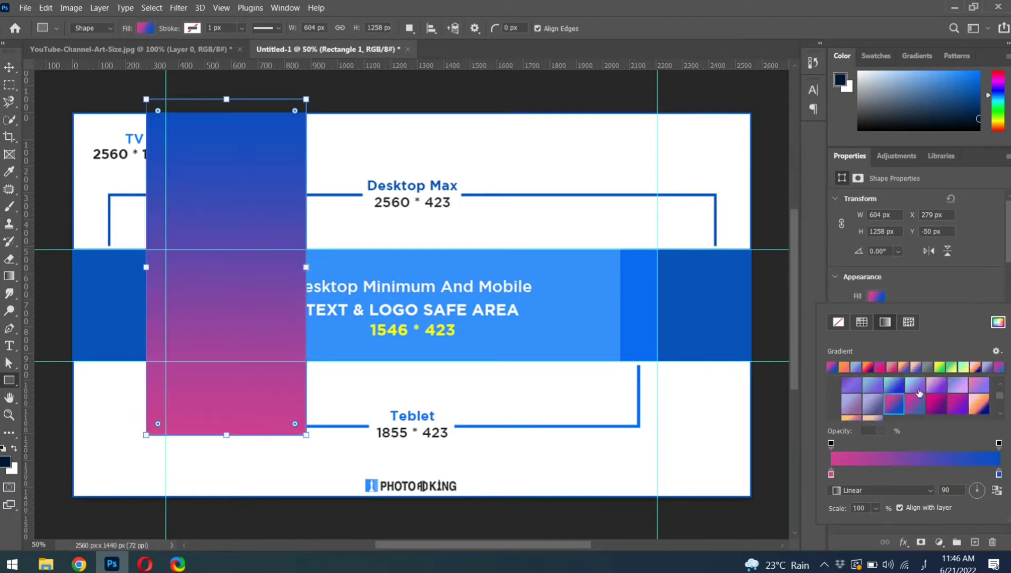
left_click(918, 390)
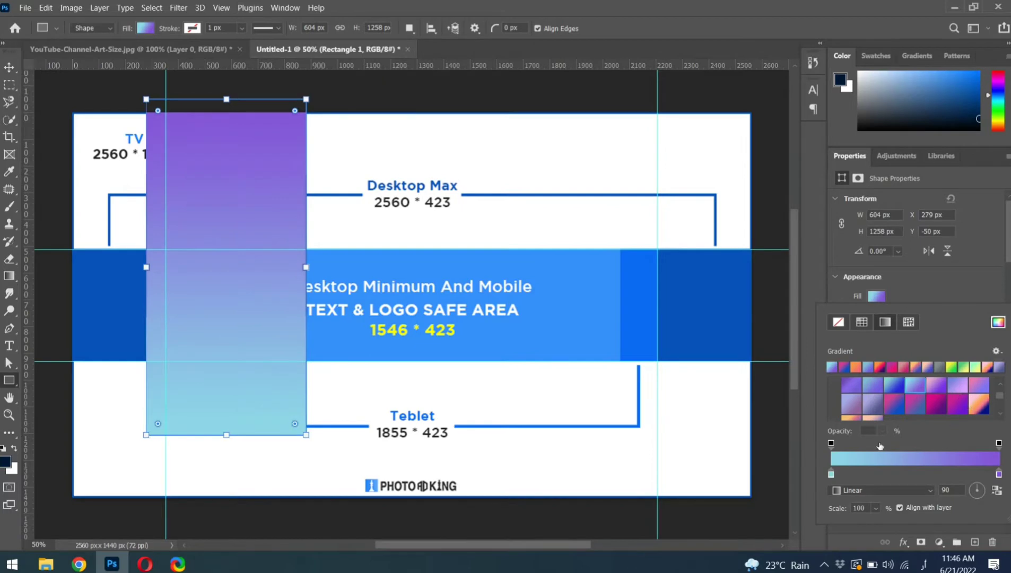
left_click(979, 506)
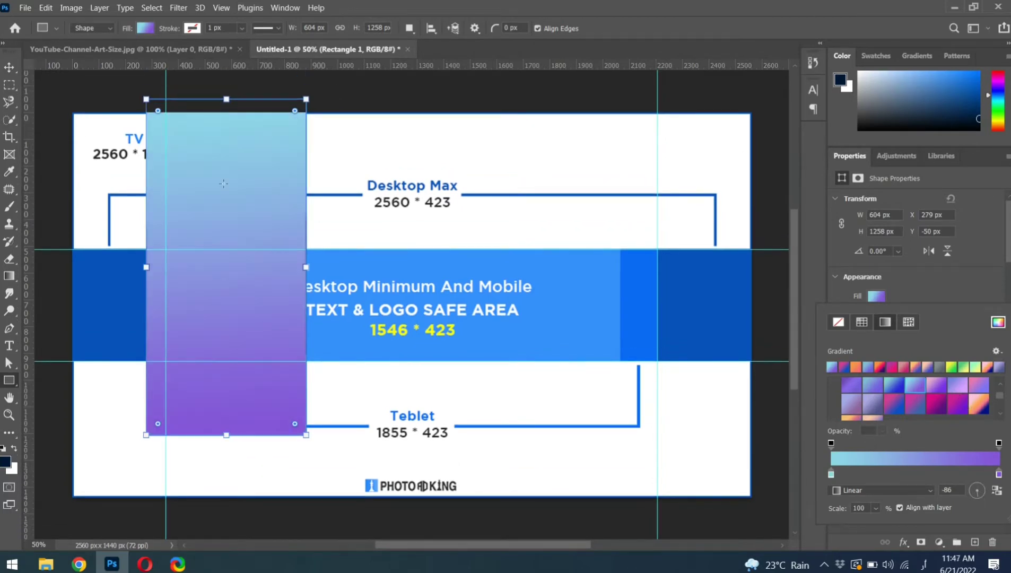
key("v")
mouse_move(211, 253)
left_mouse_down()
mouse_move(237, 279)
mouse_move(223, 315)
left_mouse_up()
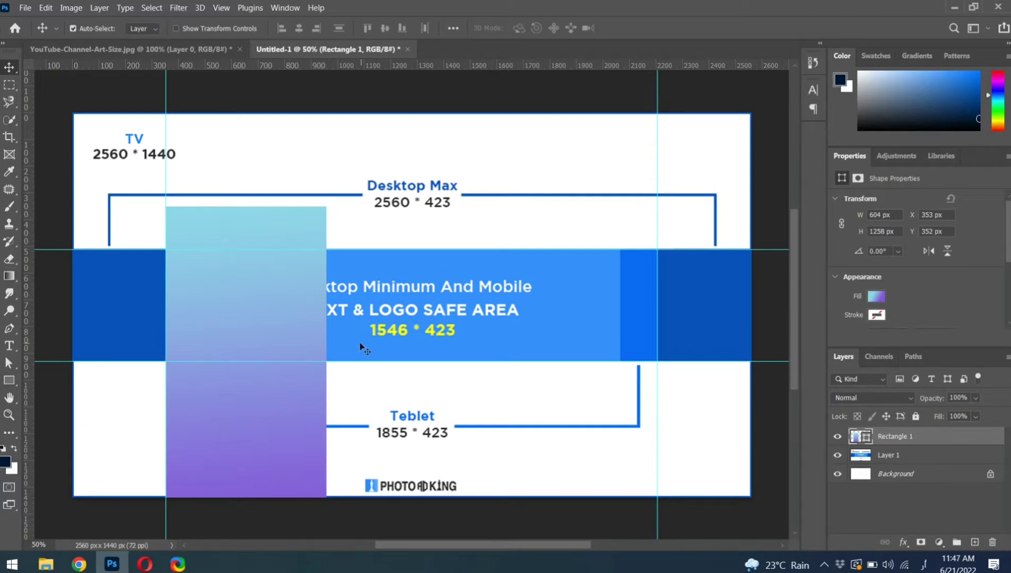
Skew the rectangle's top edge right into a slanted parallelogram, converting it to a regular path.
left_click(10, 362)
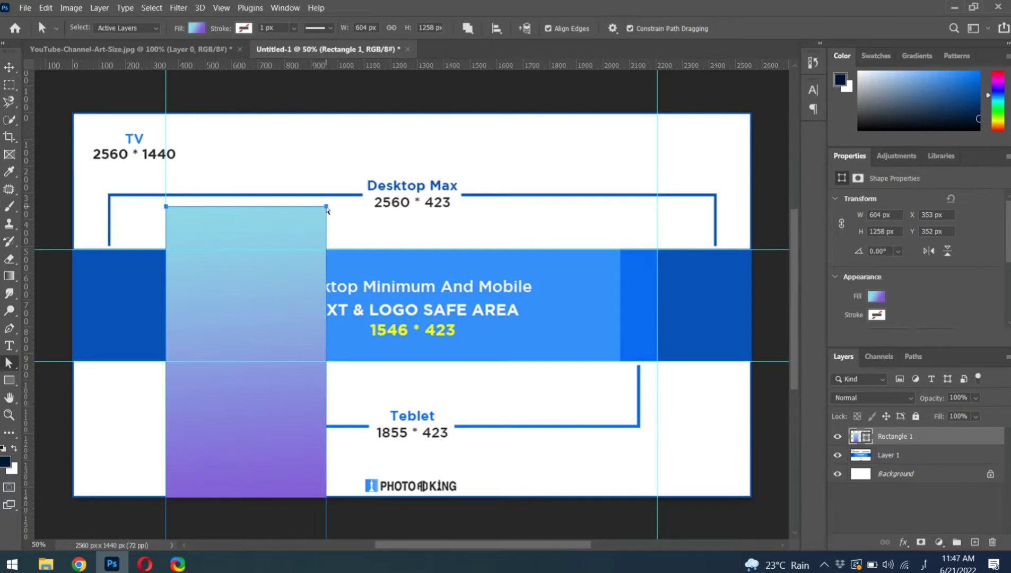
left_click_drag(327, 210, 462, 229)
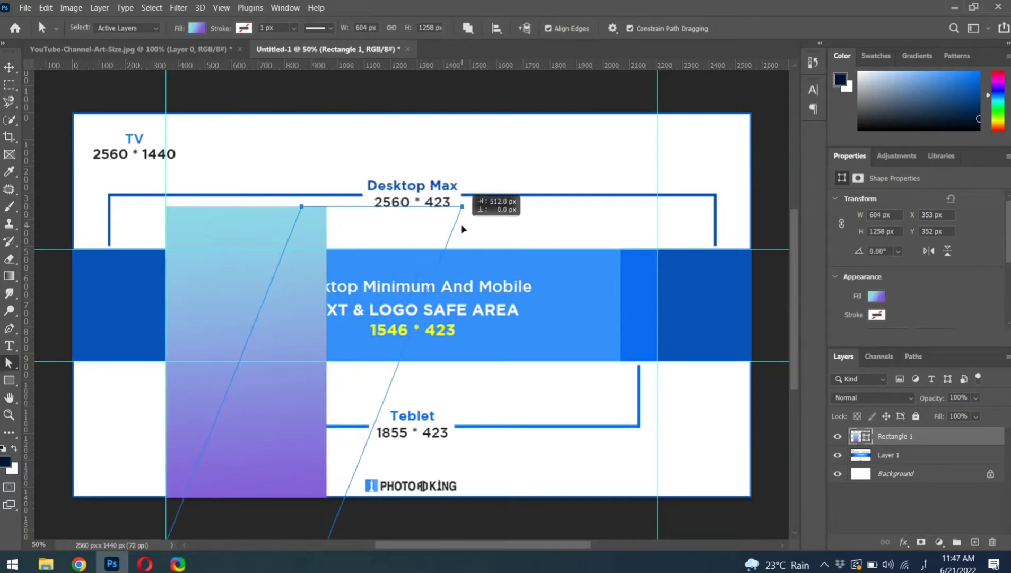
left_click(551, 219)
Nudge the slanted stripe left, copy it to the right side, and place the Digital-Marketing photo.
key("v")
left_click_drag(303, 352, 237, 344)
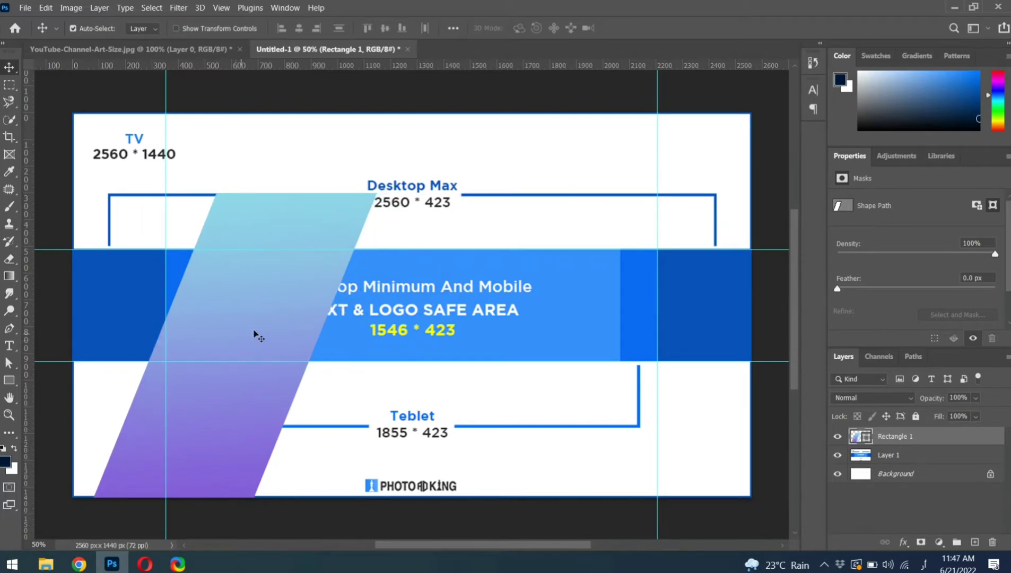
mouse_move(286, 325)
left_mouse_down()
mouse_move(699, 318)
mouse_move(659, 292)
left_mouse_up()
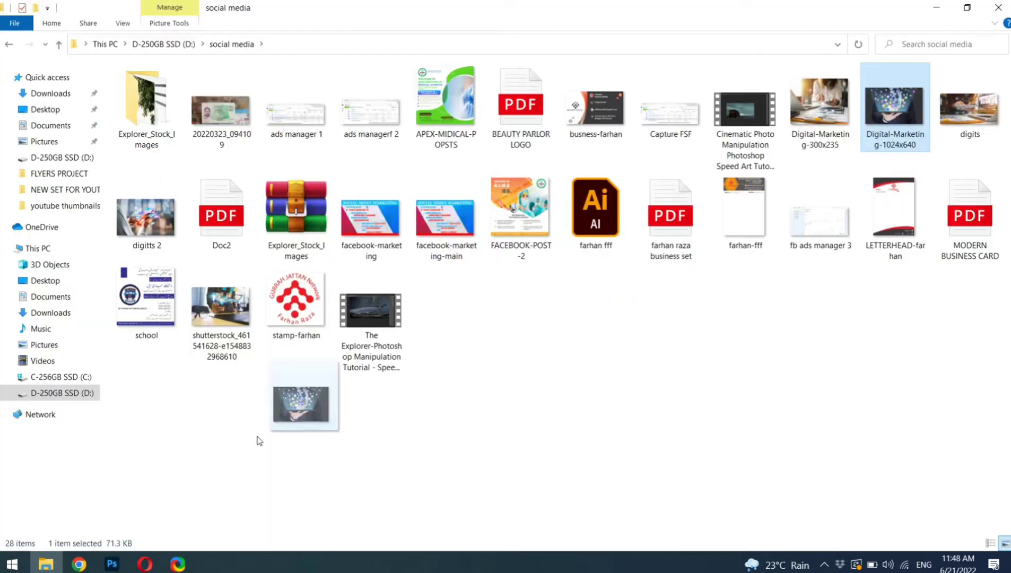
mouse_move(259, 439)
left_mouse_down()
mouse_move(111, 562)
mouse_move(419, 313)
left_mouse_up()
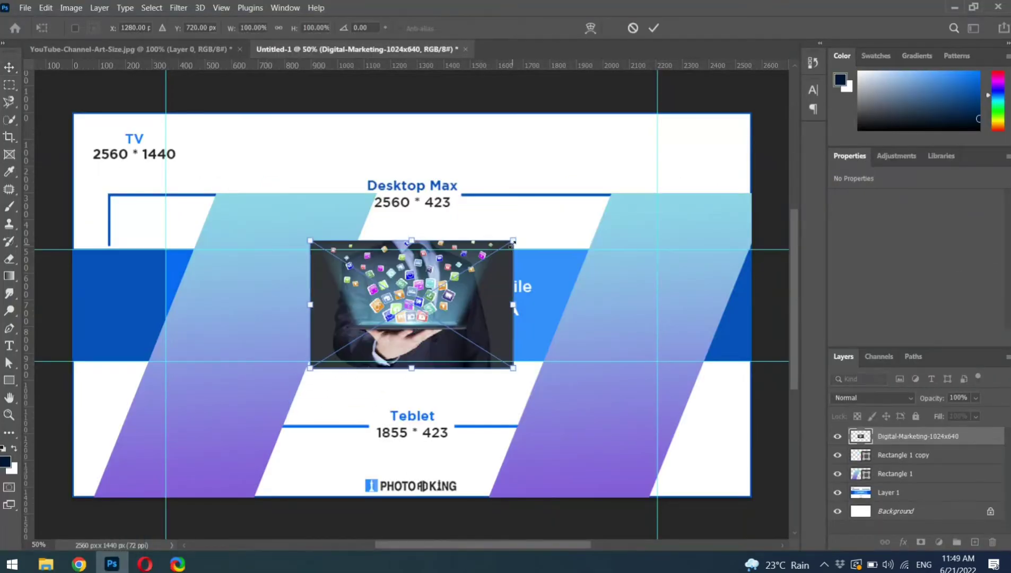
Enlarge the Digital-Marketing photo, move its layer below the stripes, and centre it between them.
left_click_drag(511, 245, 594, 209)
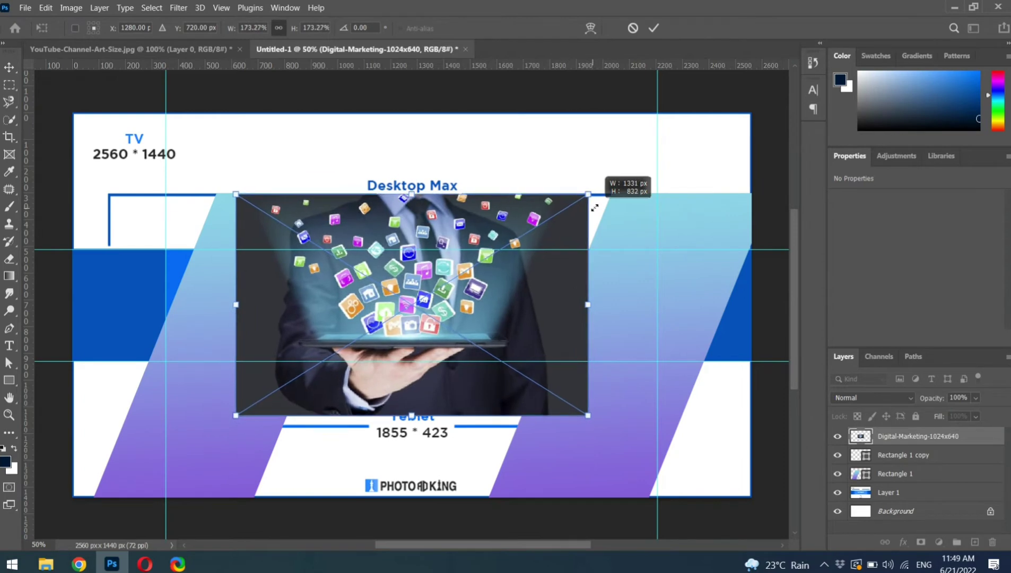
left_click(653, 27)
mouse_move(906, 438)
left_mouse_down()
mouse_move(901, 495)
mouse_move(902, 484)
left_mouse_up()
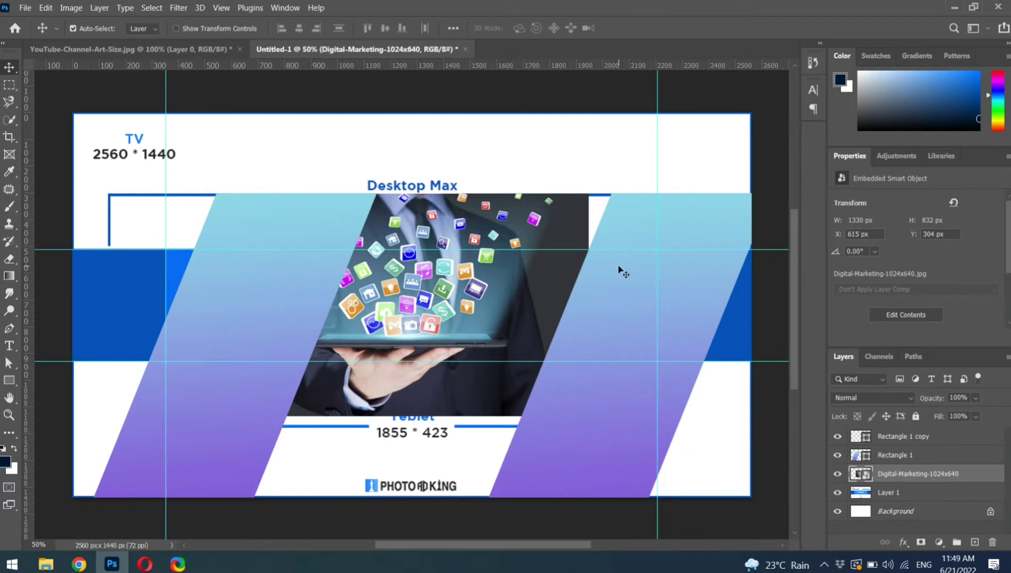
left_click_drag(452, 287, 467, 275)
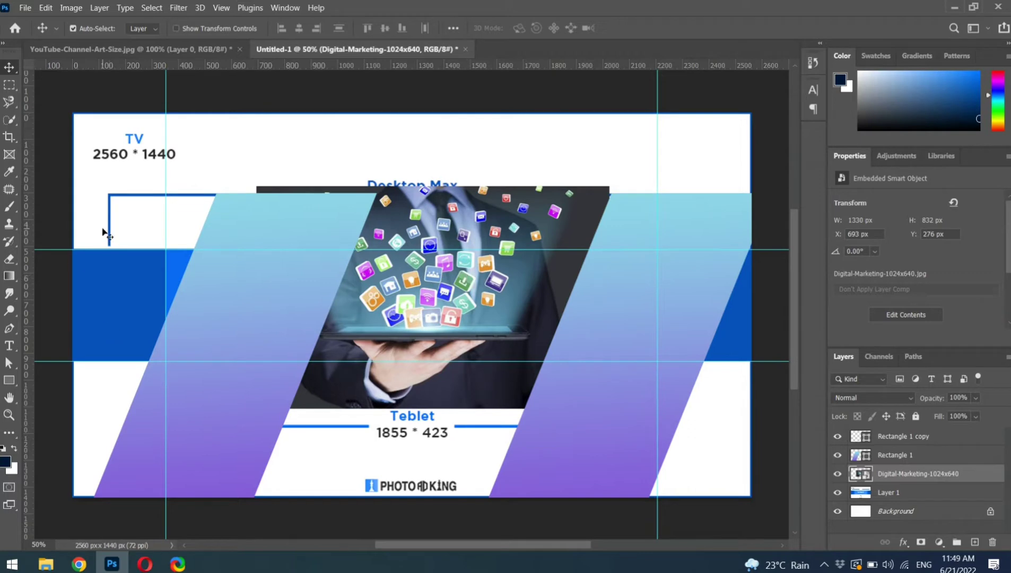
left_click(9, 379)
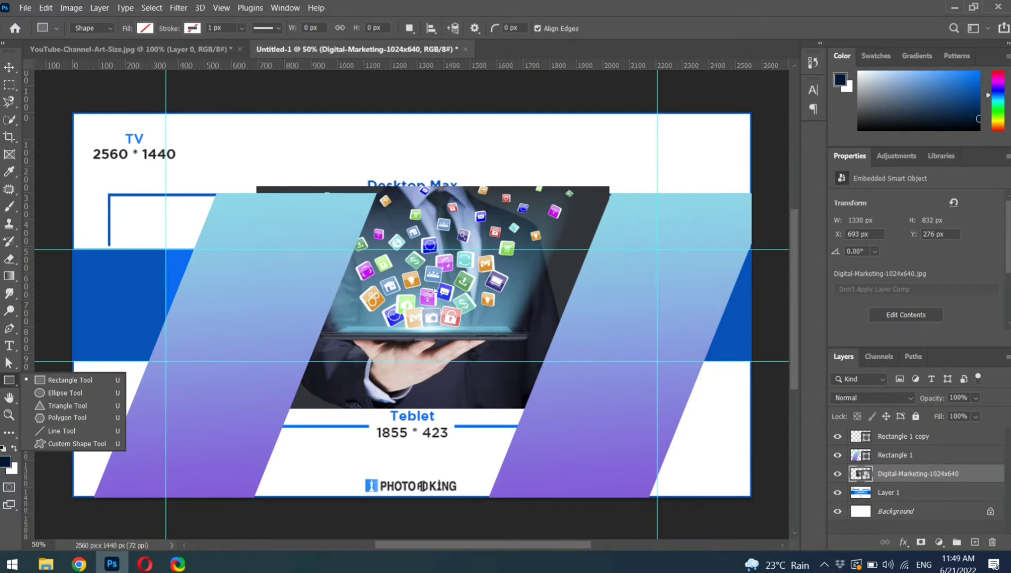
Draw a wide rectangle spanning the full height of the safe band.
left_click_drag(194, 249, 657, 345)
left_click_drag(425, 346, 422, 362)
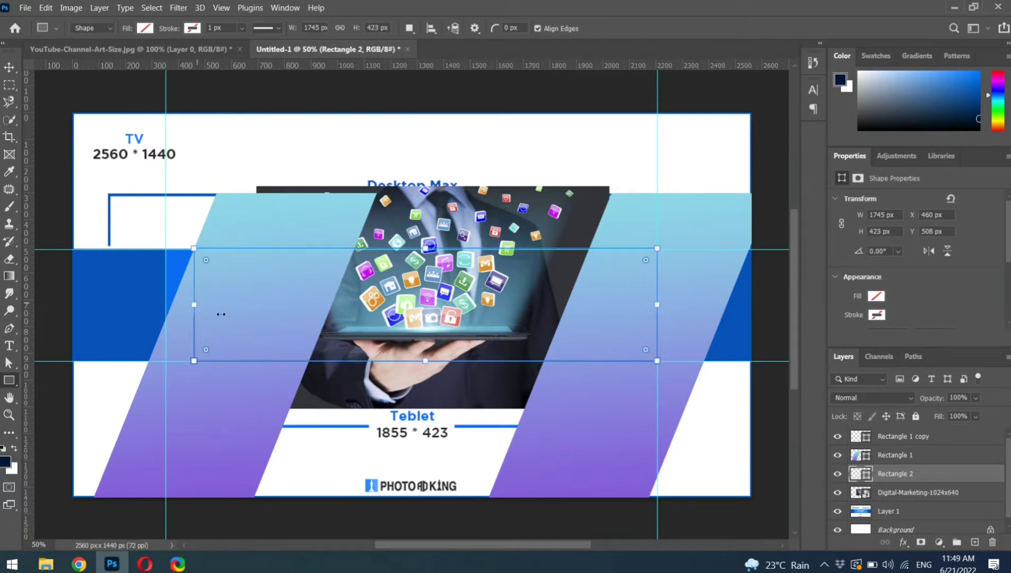
left_click(8, 67)
Fill the middle rectangle dark grey and set its blend mode to Multiply.
left_click(878, 297)
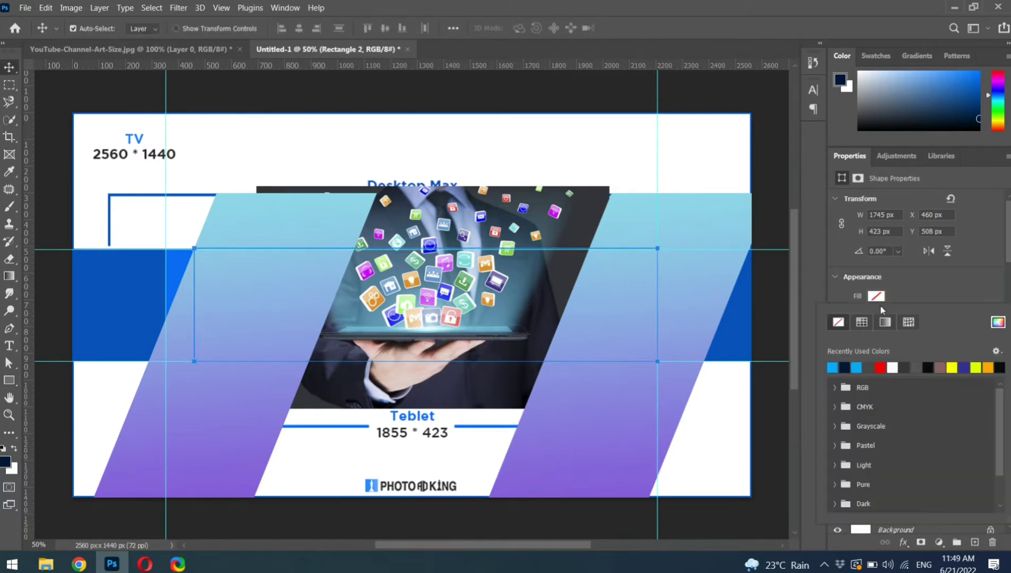
left_click(906, 366)
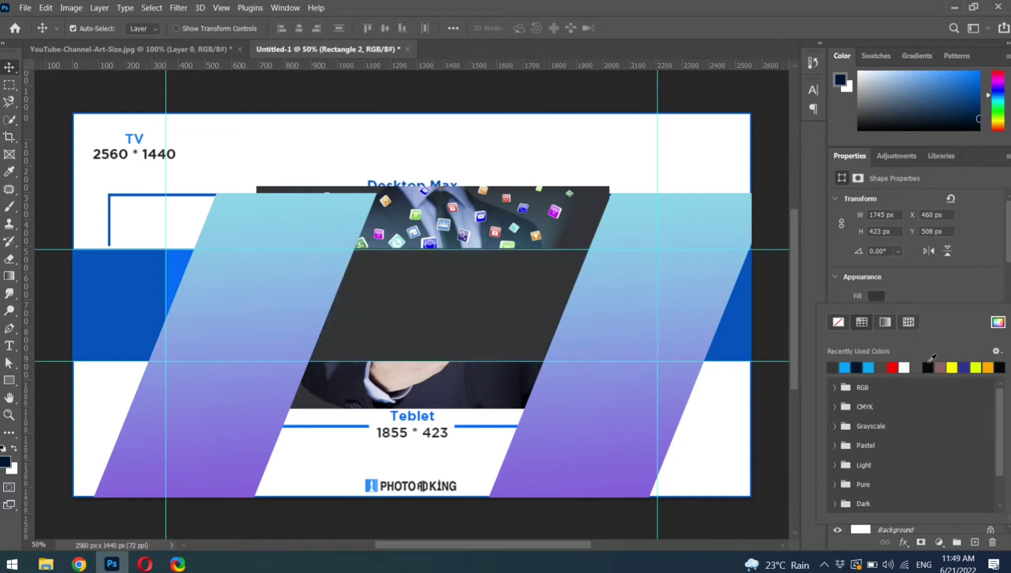
key("Escape")
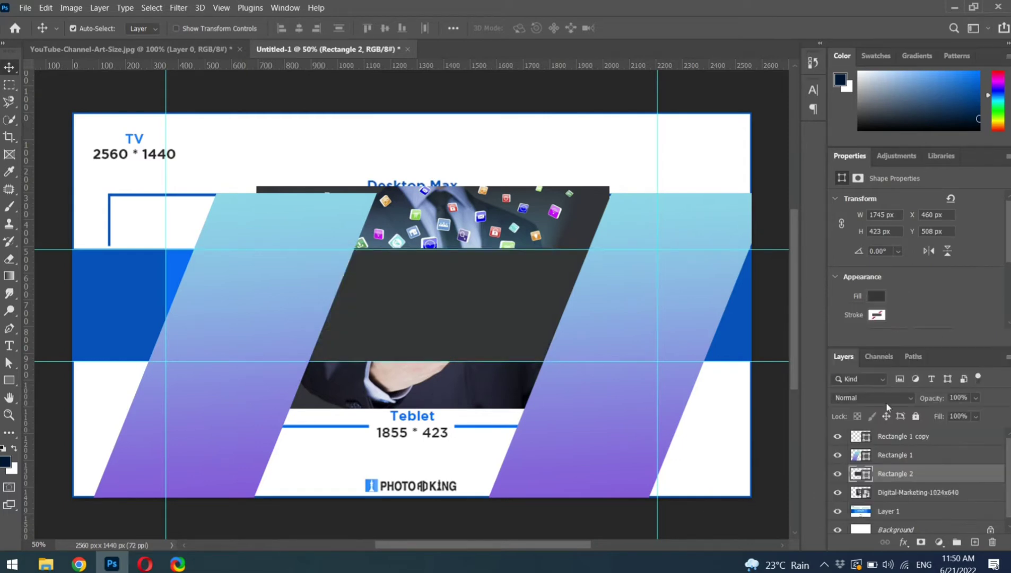
left_click(875, 397)
left_click(853, 263)
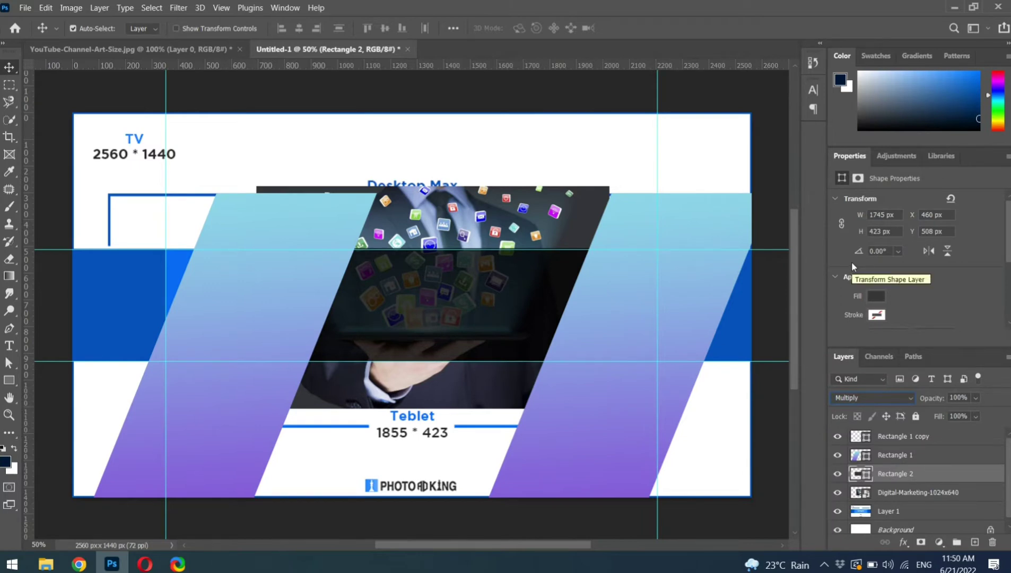
left_click(9, 381)
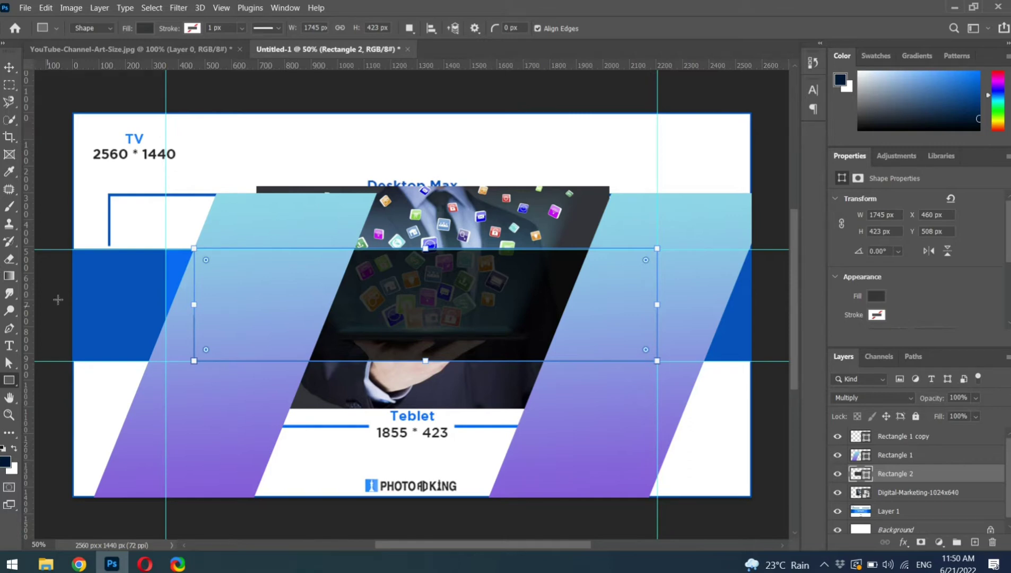
Draw an orange-red gradient rectangle over the left blue band.
key("ctrl+shift+alt+n")
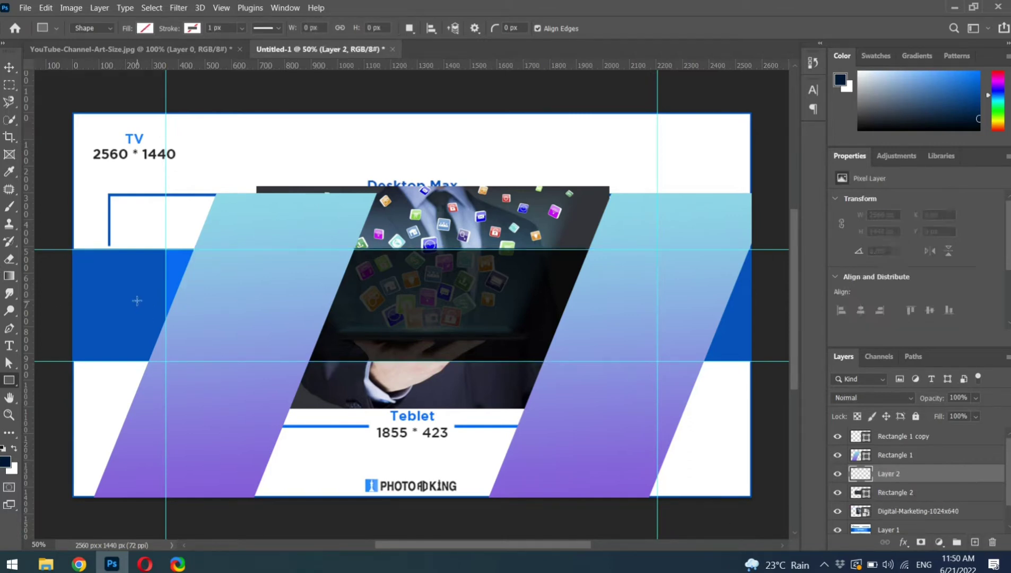
left_click_drag(137, 300, 201, 351)
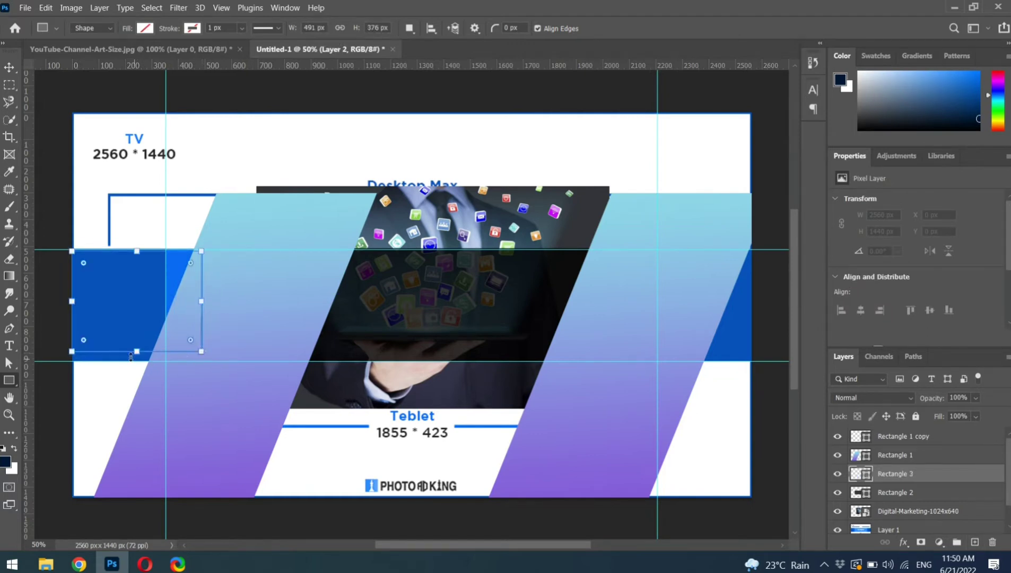
left_click_drag(137, 351, 138, 360)
left_click(876, 296)
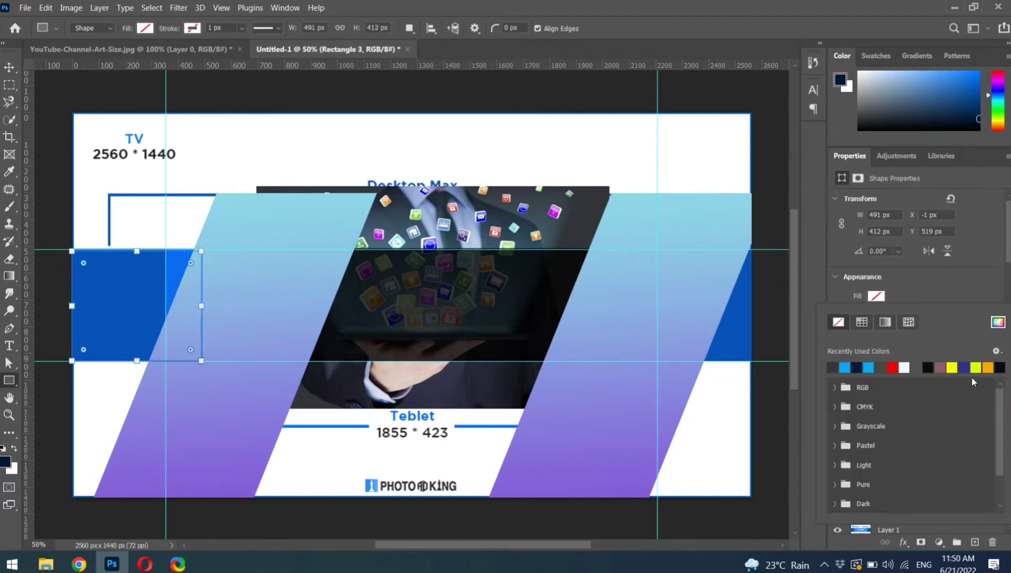
left_click(885, 321)
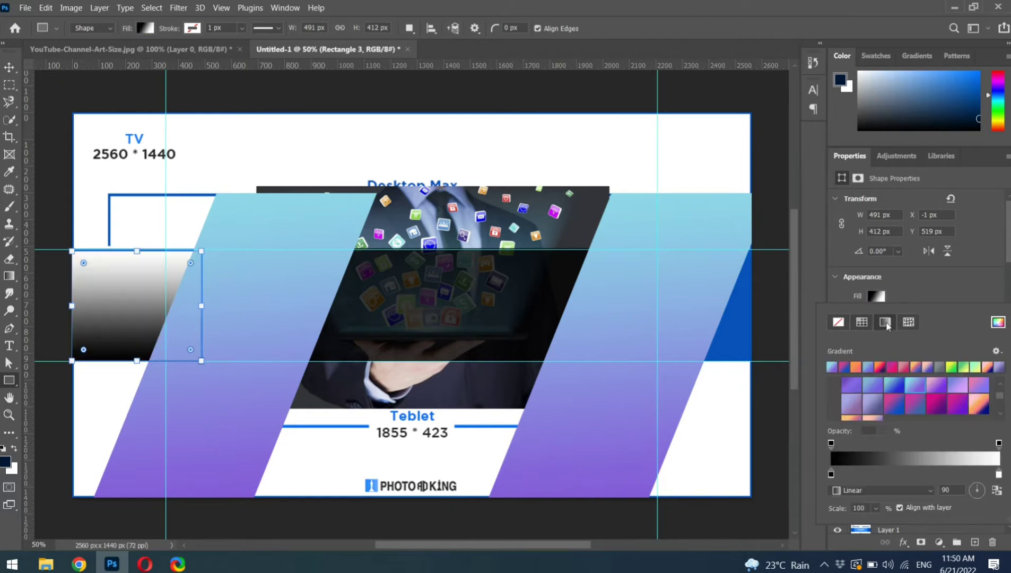
left_click(860, 366)
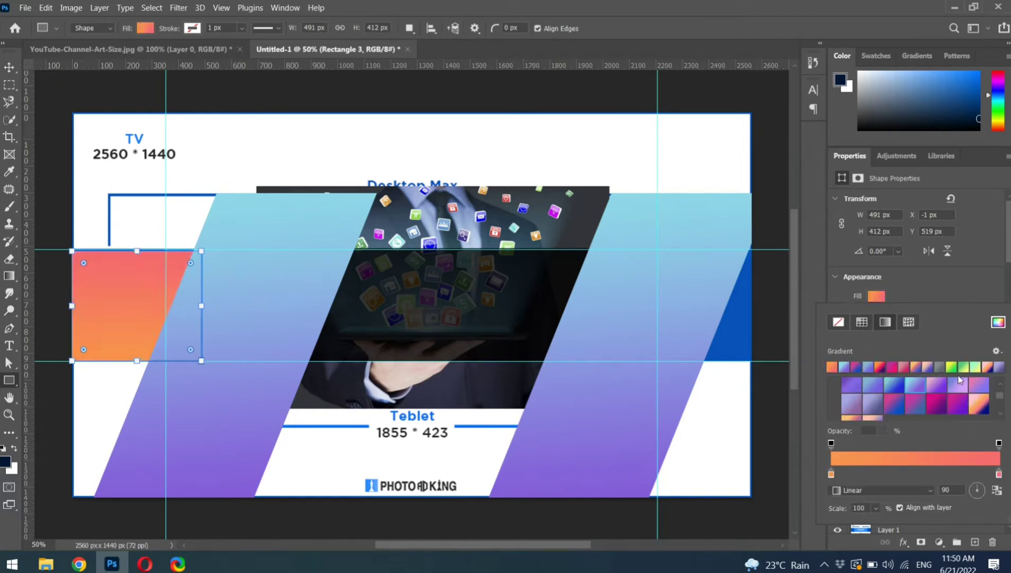
key("Return")
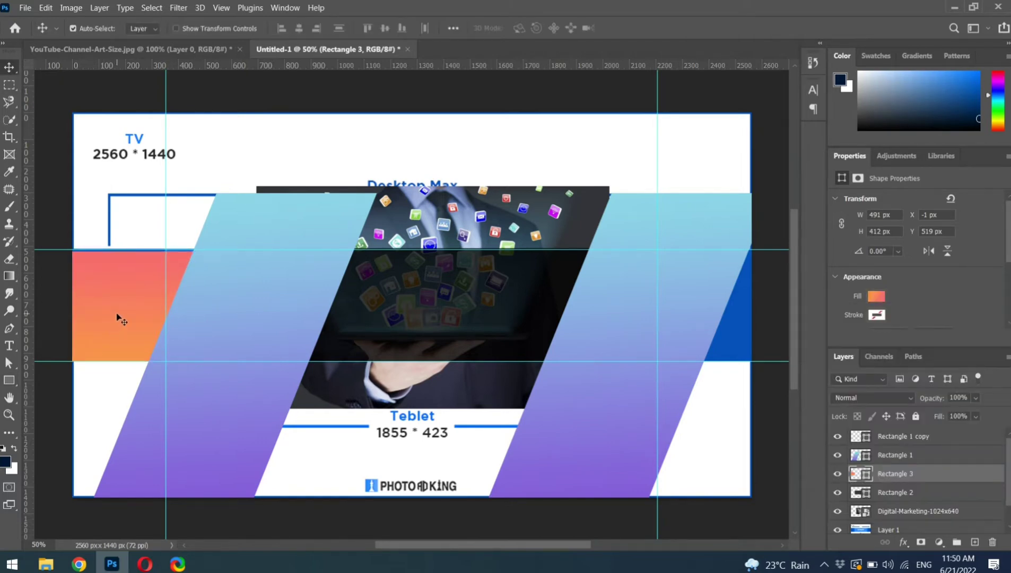
Stretch the orange rectangle to the band's top edge and place a copy at the right edge.
key("ctrl+t")
left_click_drag(136, 250, 137, 247)
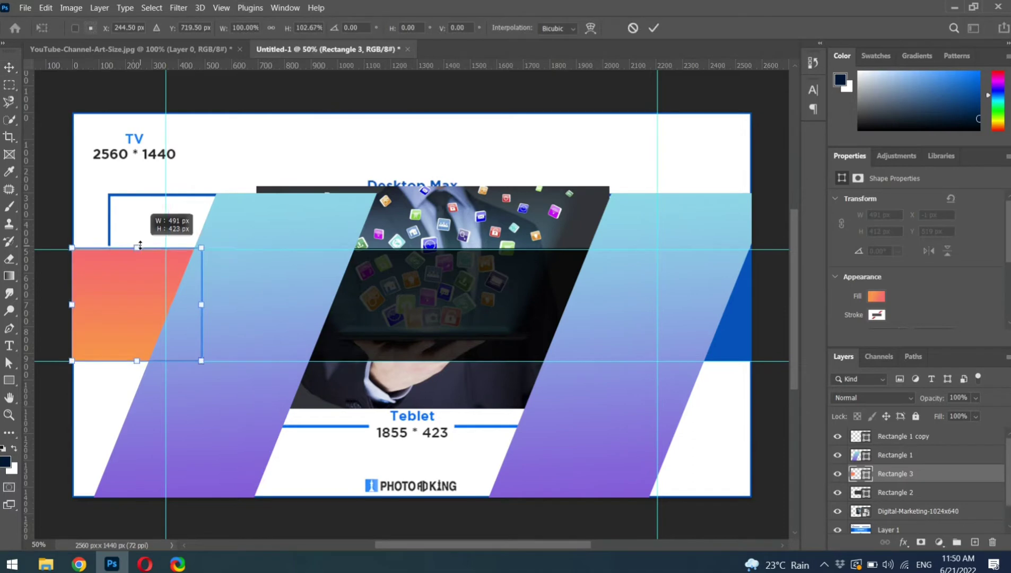
left_click(654, 27)
left_click_drag(114, 313, 720, 296)
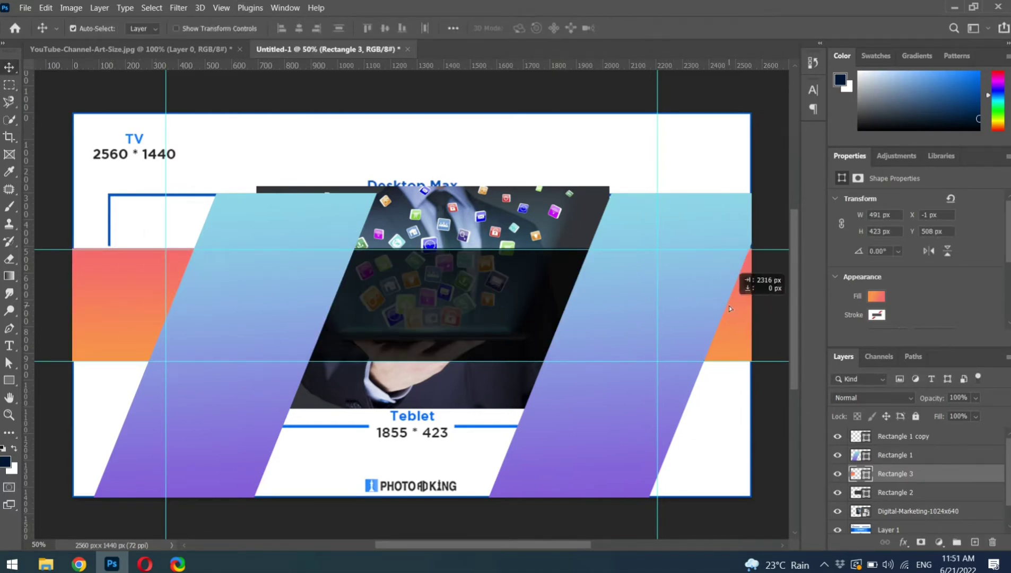
left_click_drag(721, 295, 728, 307)
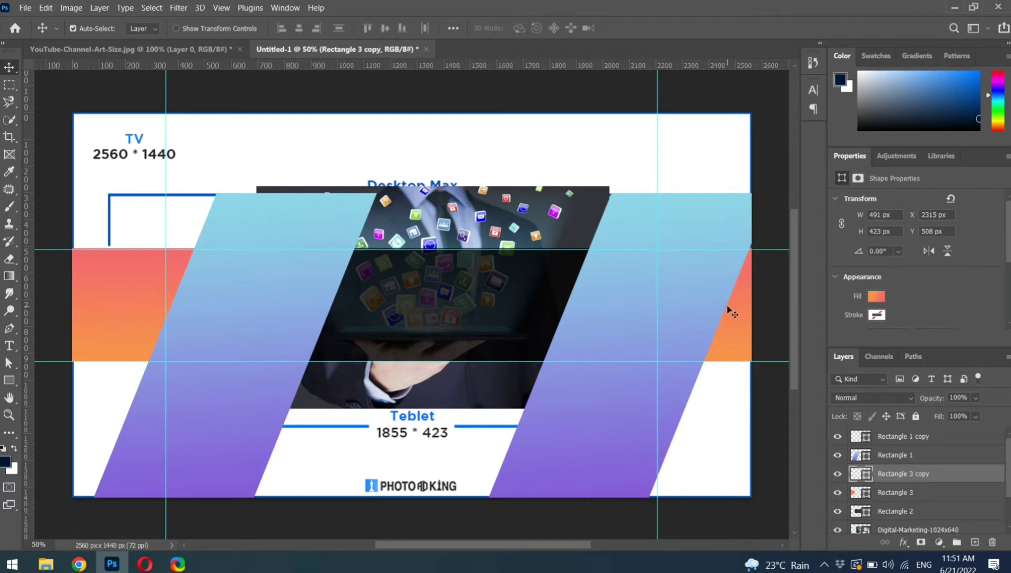
Paste 'Graphic & Techs', scale it into a large headline, and centre it over the dark band.
key("ctrl+v")
key("ctrl+t")
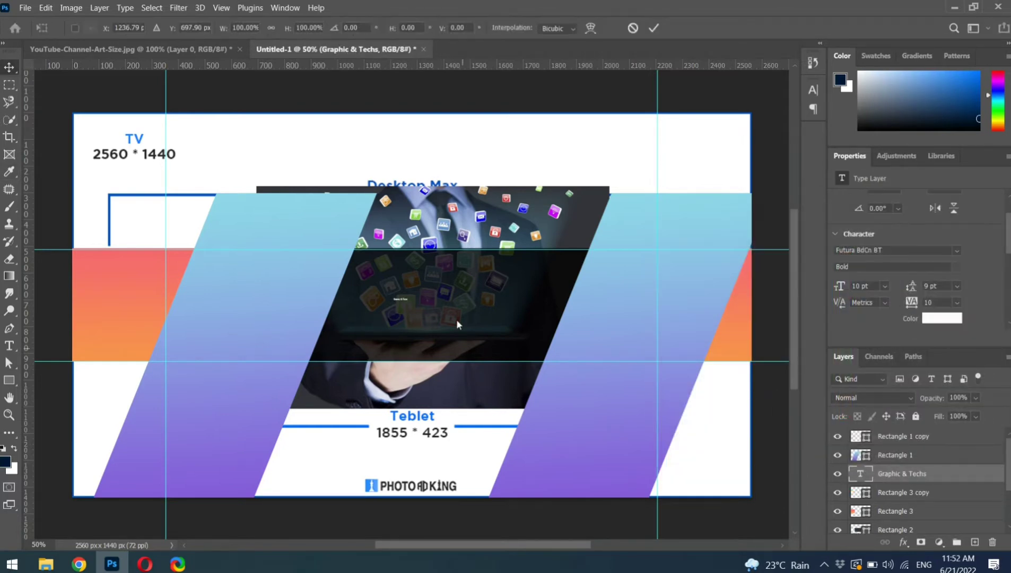
left_click_drag(410, 304, 493, 319)
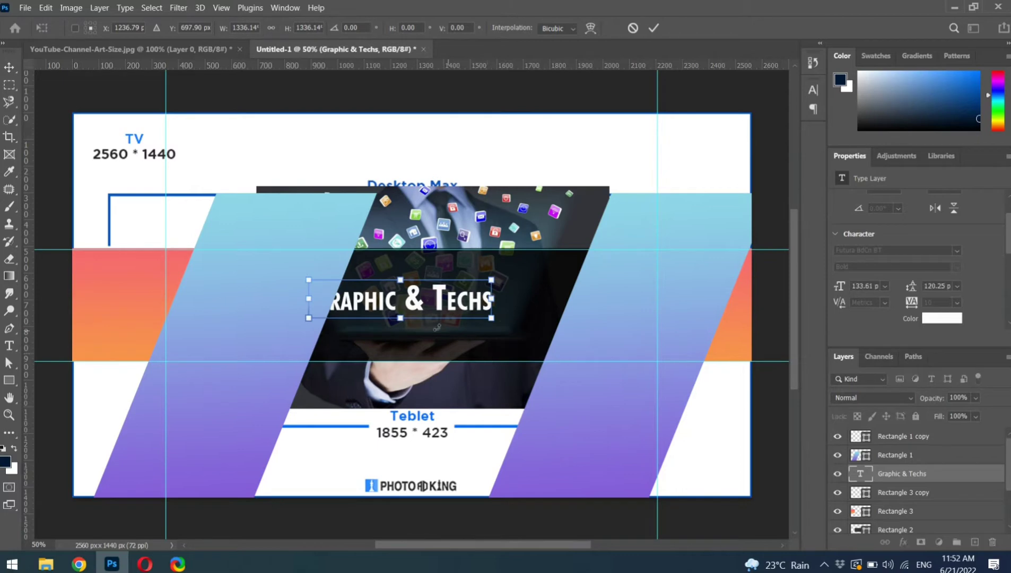
left_click_drag(417, 303, 461, 282)
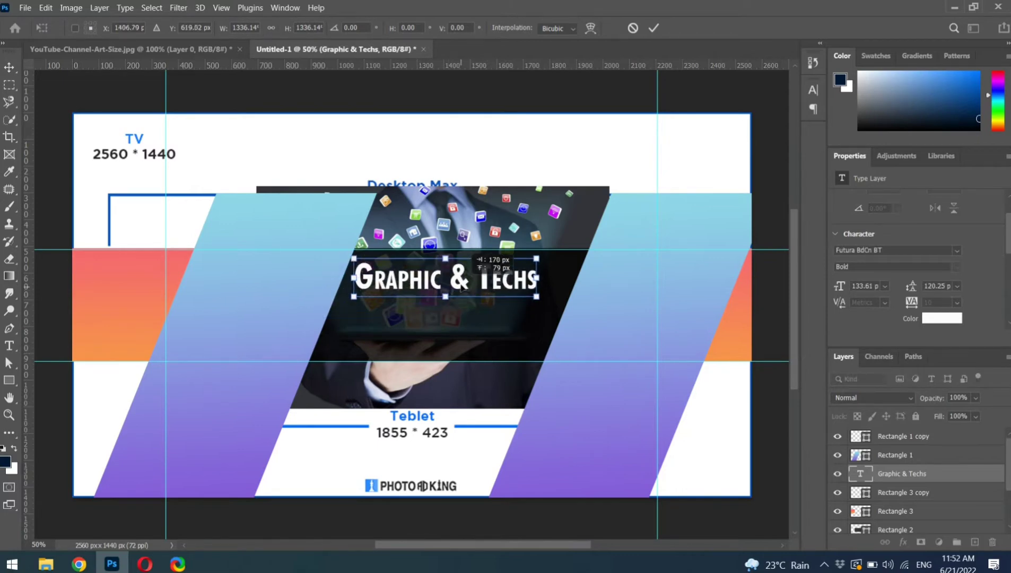
left_click(654, 28)
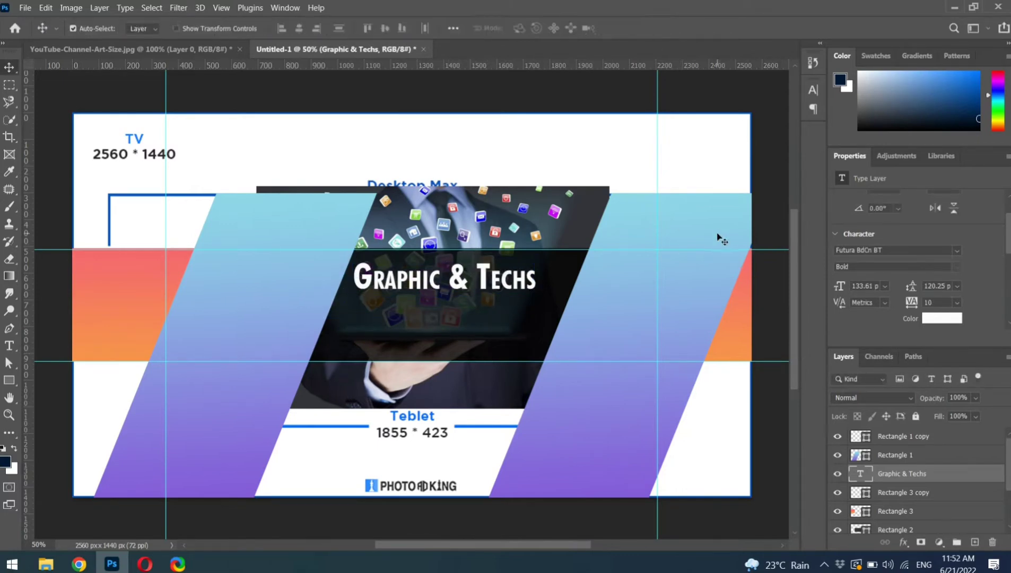
mouse_move(424, 277)
left_mouse_down()
mouse_move(427, 285)
mouse_move(425, 276)
left_mouse_up()
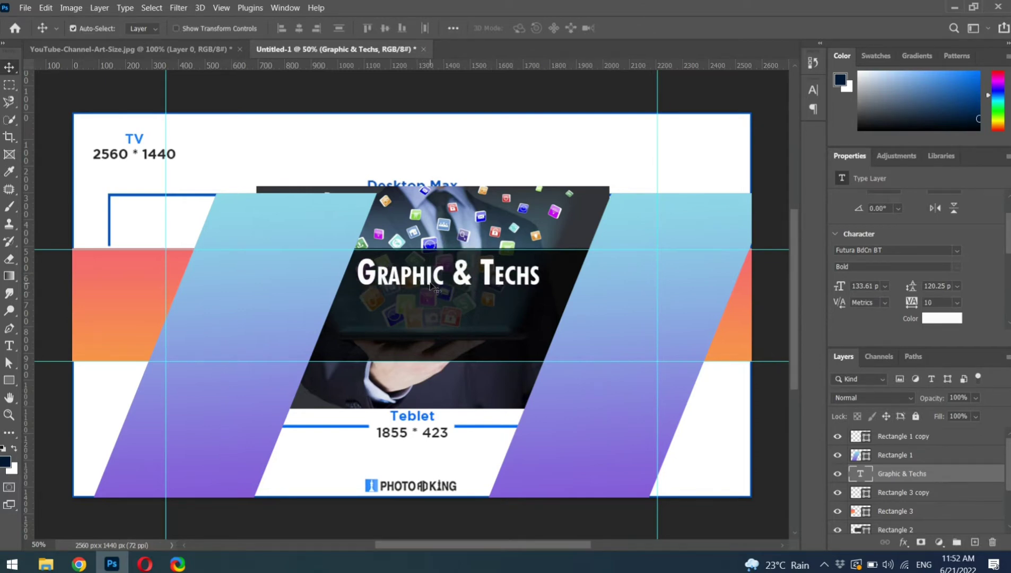
key("Down")
key("Down")
key("Down")
key("Down")
key("Down")
key("Down")
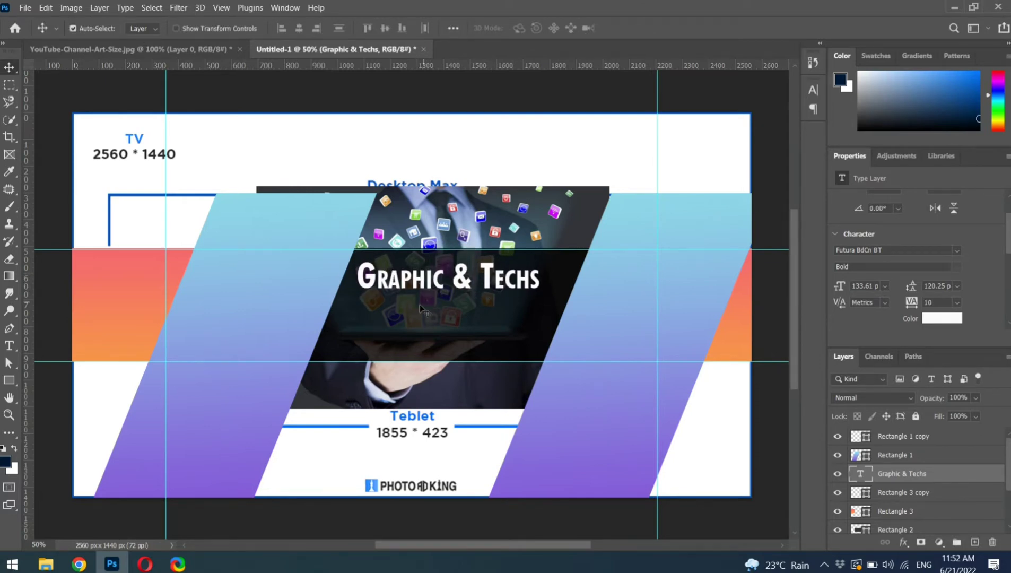
Add a 48 pt text line reading 'Design Brand Identity' below the headline.
key("t")
left_click(354, 322)
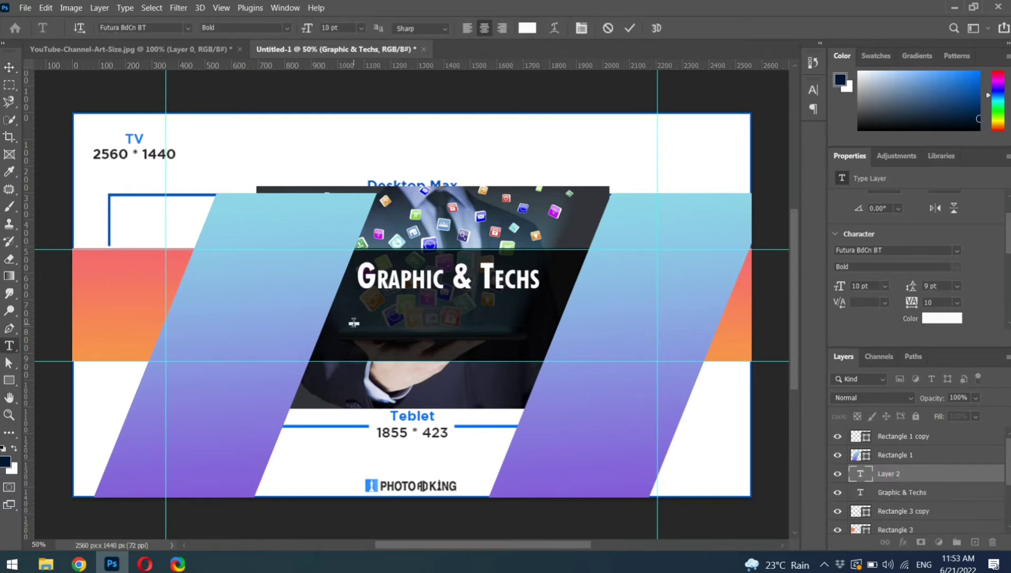
left_click(883, 286)
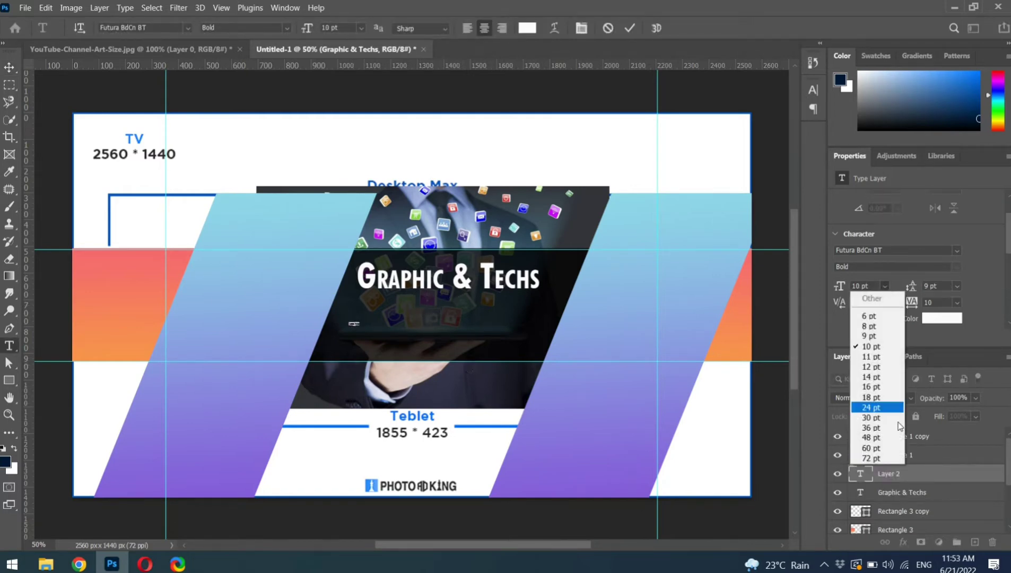
left_click(884, 437)
left_click(376, 321)
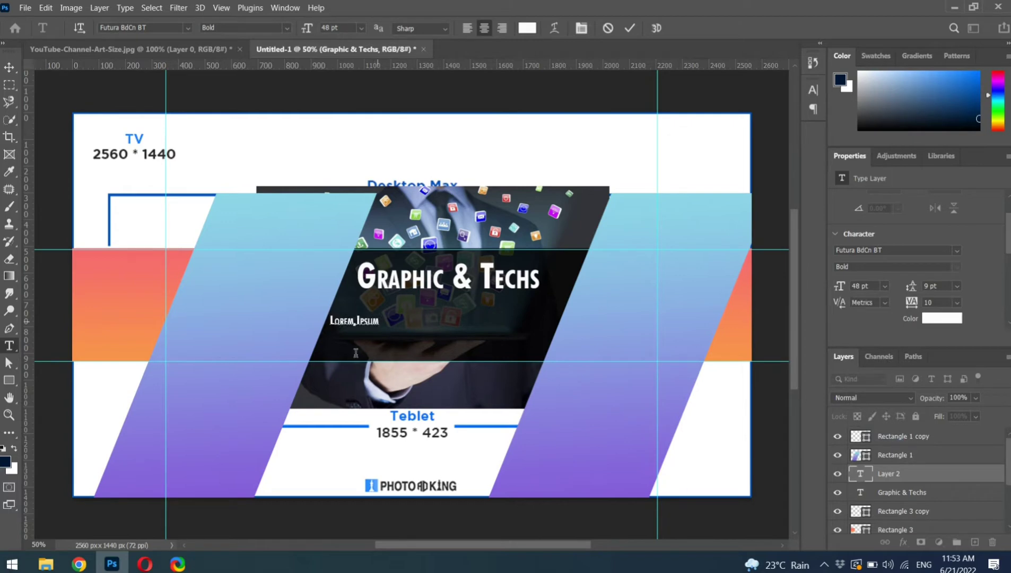
key("BackSpace")
key("BackSpace")
key("BackSpace")
key("BackSpace")
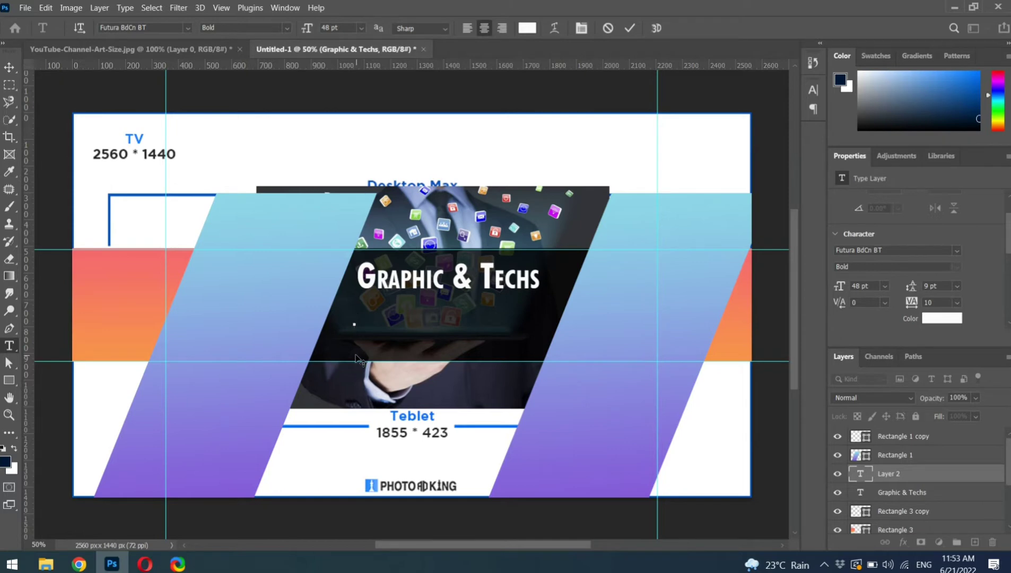
type("De")
type("sign")
type(" B")
type("rand")
type(" I")
type("de")
type("ntities")
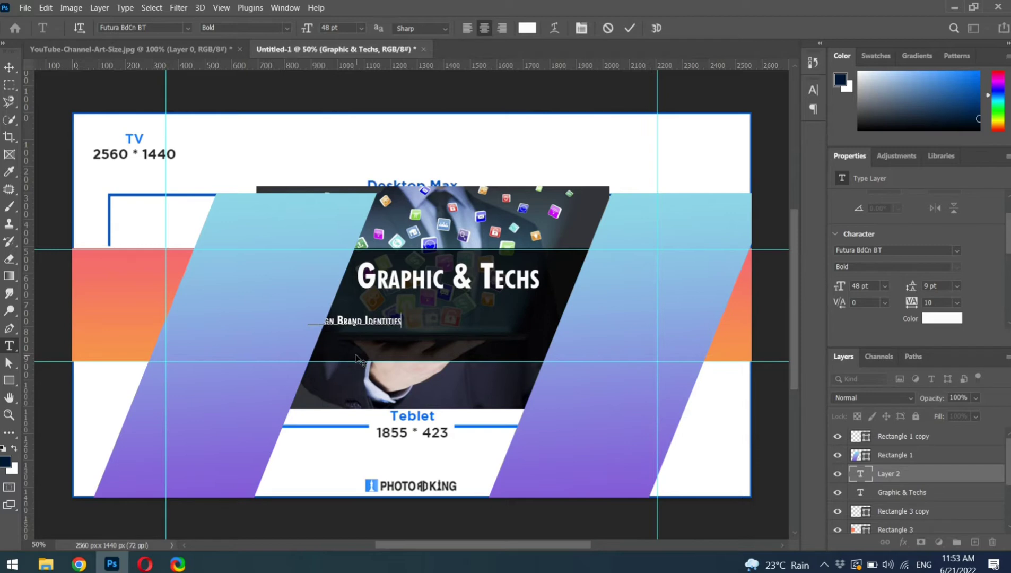
key("BackSpace")
key("BackSpace")
key("BackSpace")
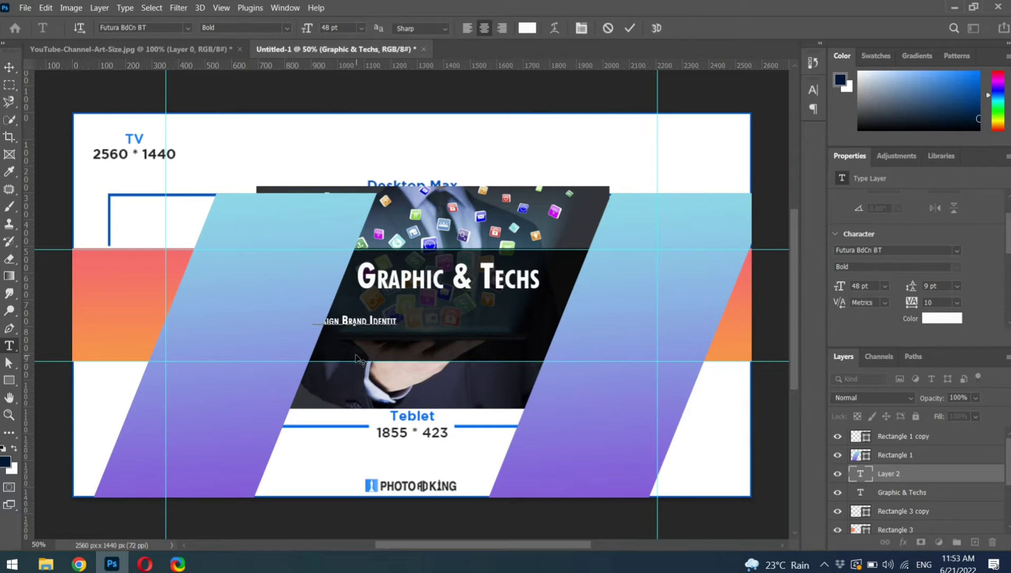
type("y")
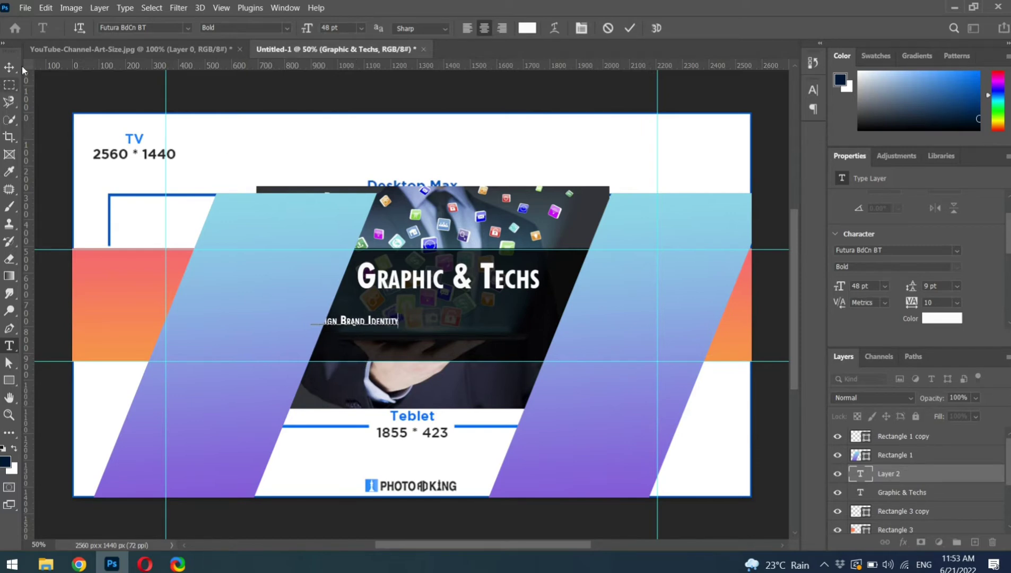
left_click(10, 67)
Move the 'Design Brand Identity' subline up under the headline and enlarge it.
mouse_move(379, 324)
left_mouse_down()
mouse_move(474, 314)
mouse_move(455, 309)
left_mouse_up()
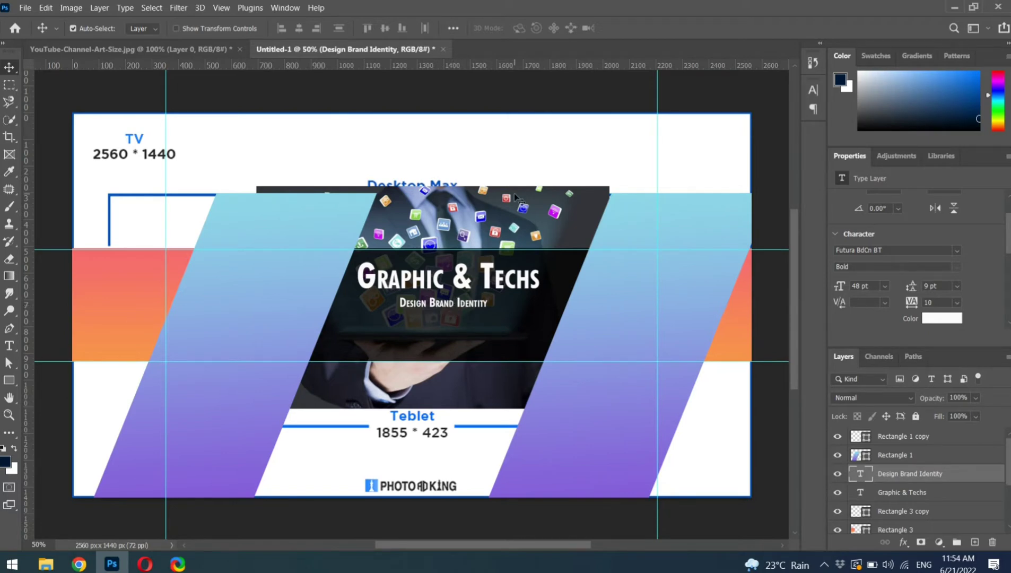
key("ctrl+t")
left_click_drag(487, 308, 508, 311)
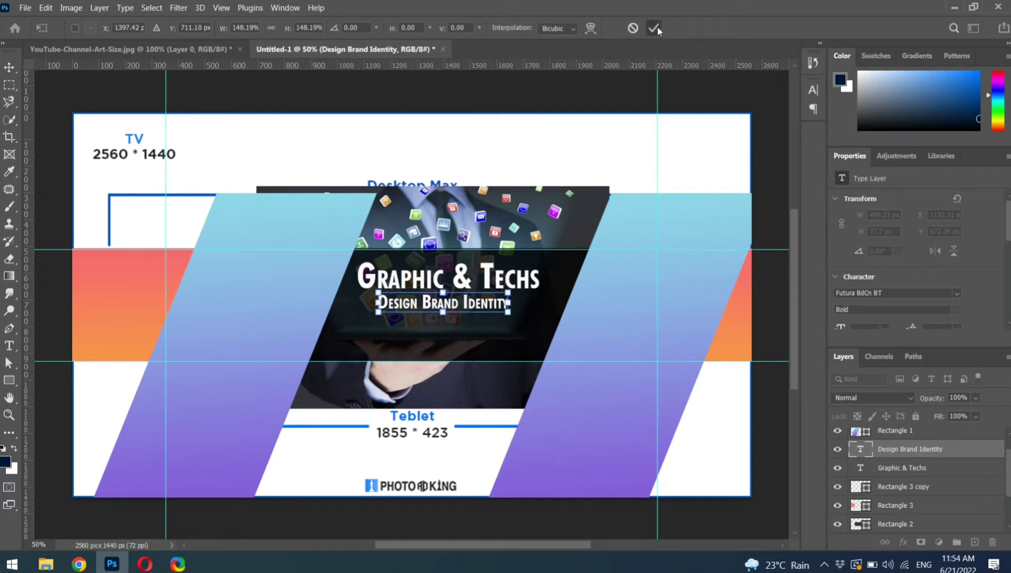
key("Return")
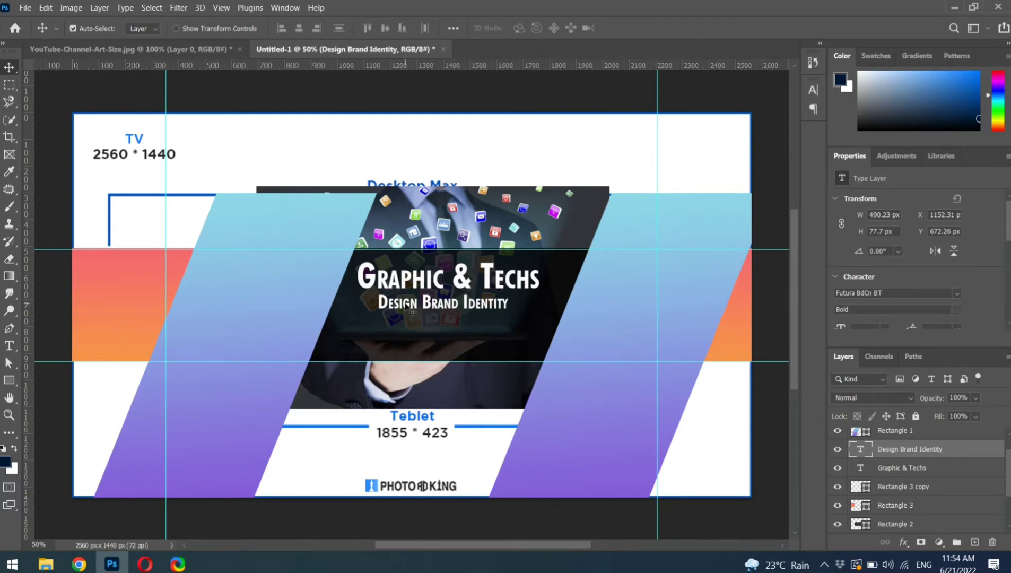
Duplicate the subline just below it and retype the copy as 'Brand Applications'.
left_click_drag(408, 310, 408, 327)
double_click(503, 320)
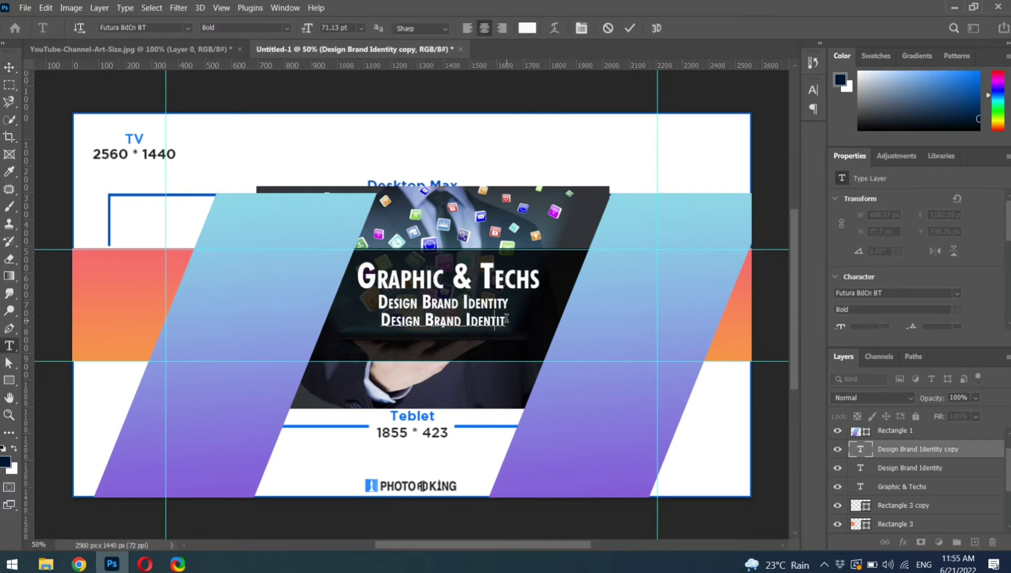
key("BackSpace")
key("BackSpace")
key("BackSpace")
key("BackSpace")
key("BackSpace")
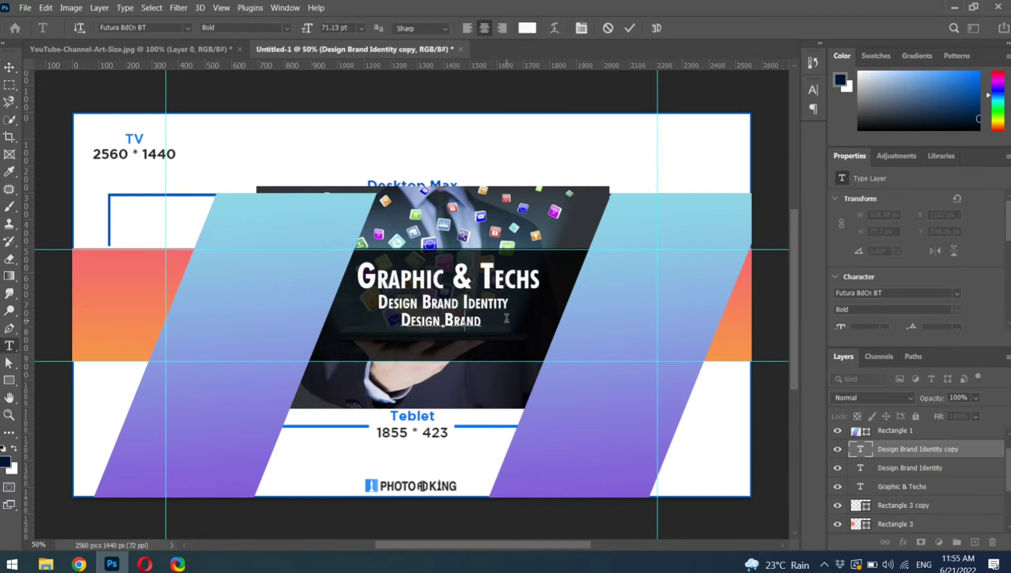
key("BackSpace")
key("BackSpace")
key("BackSpace")
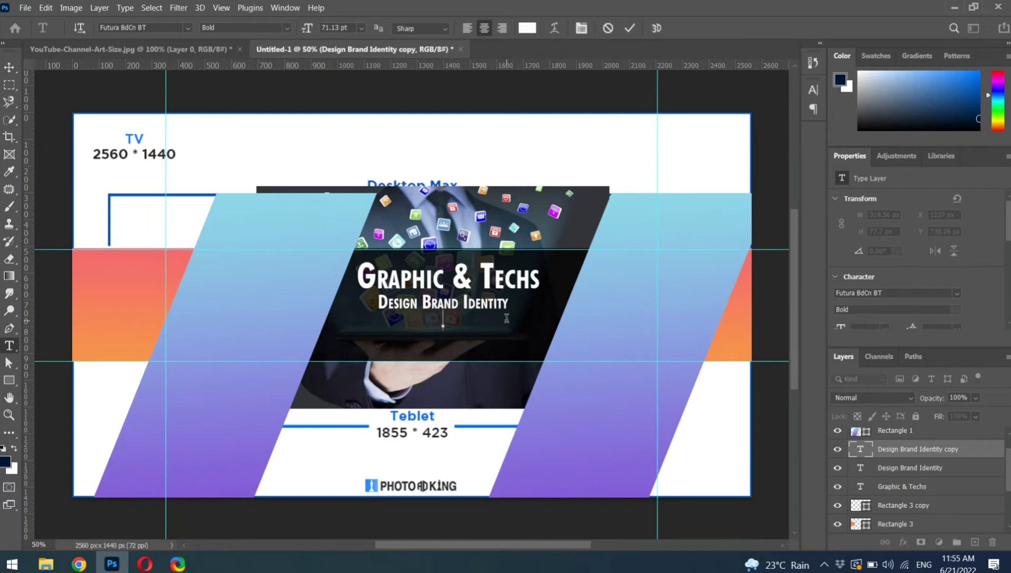
type("Brand Appl")
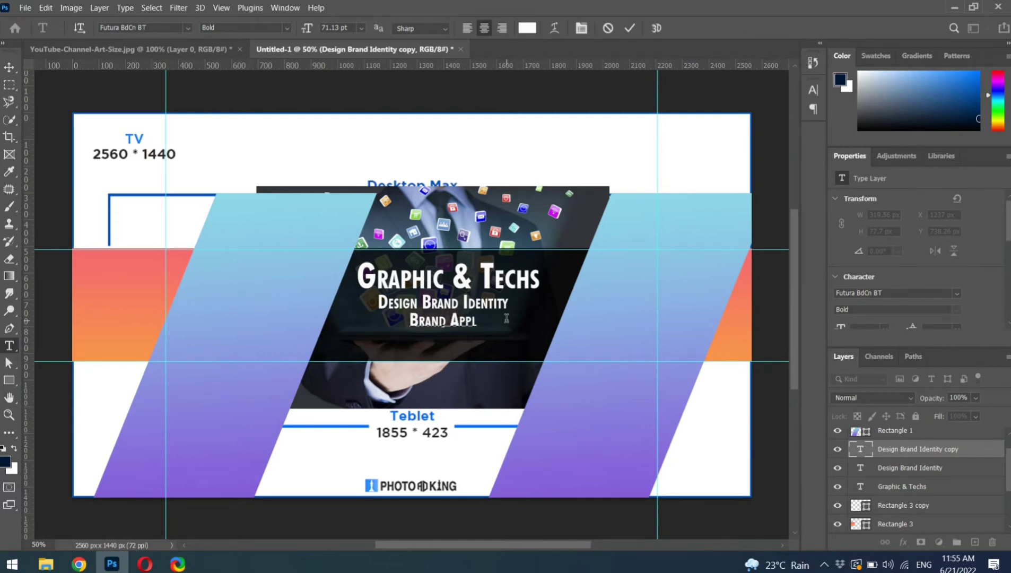
type("ications")
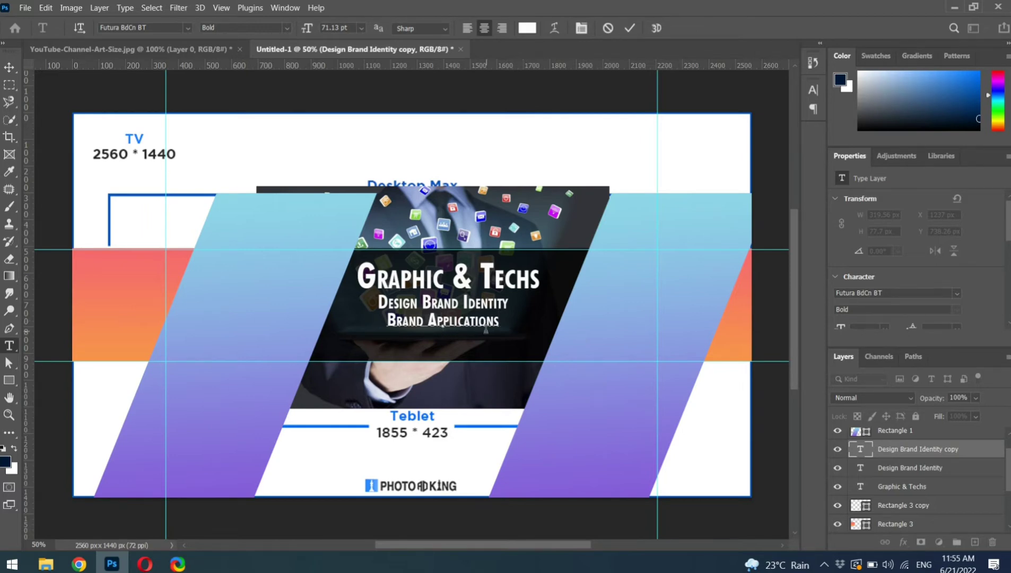
left_click(629, 27)
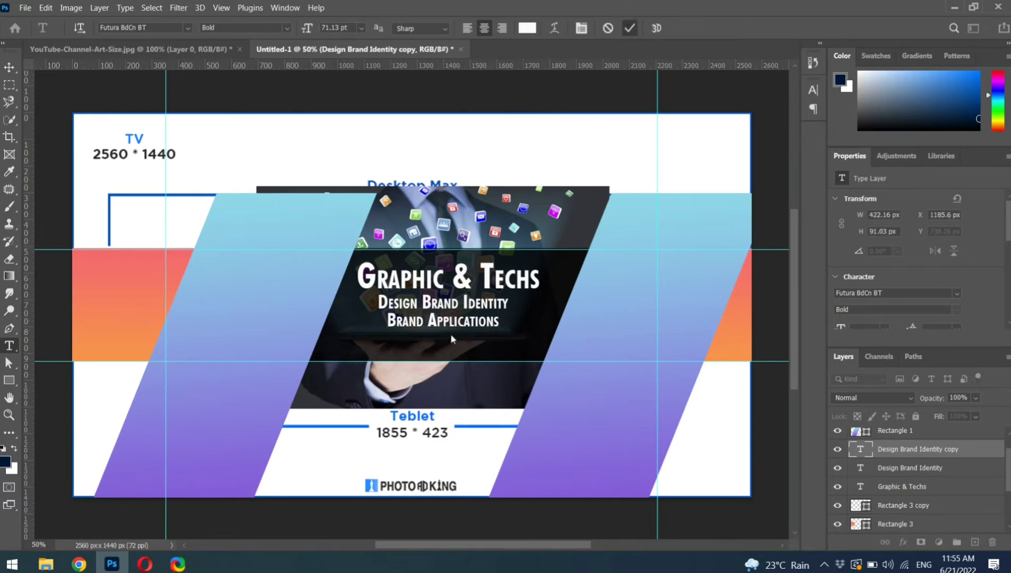
left_click(7, 66)
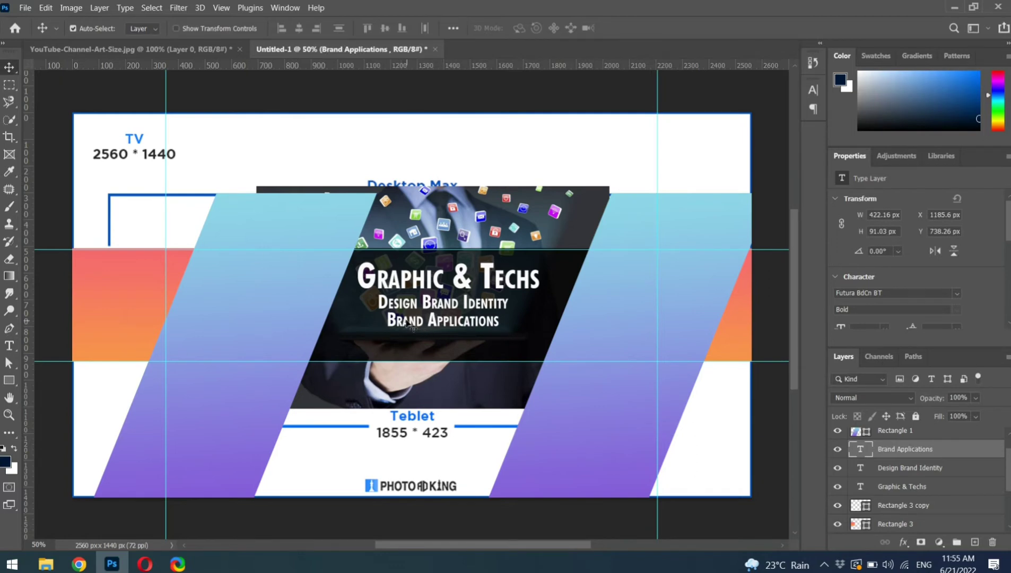
Duplicate the Brand Applications line below it and clear the copy's text.
left_click_drag(409, 325, 414, 337)
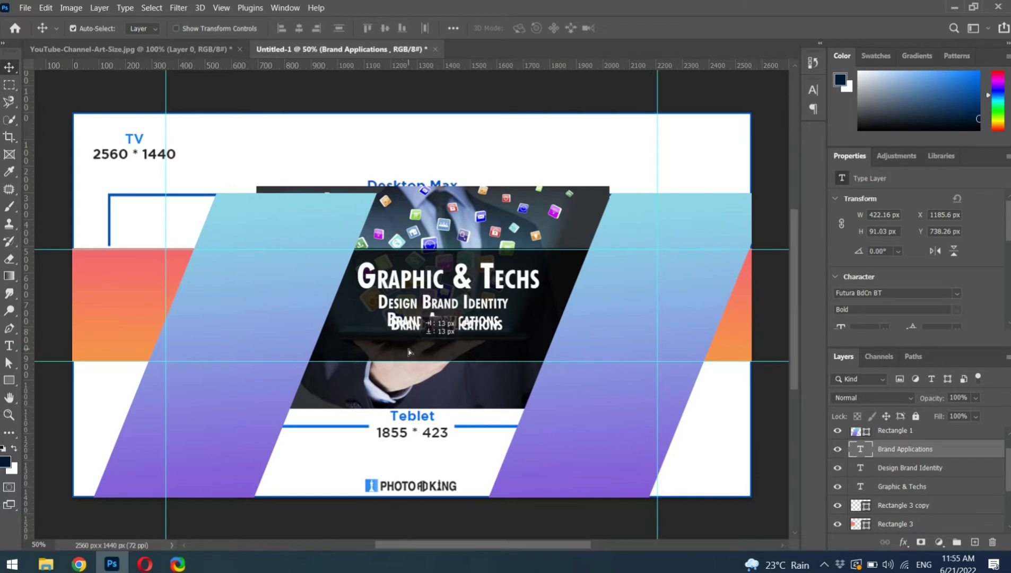
key("alt+shift")
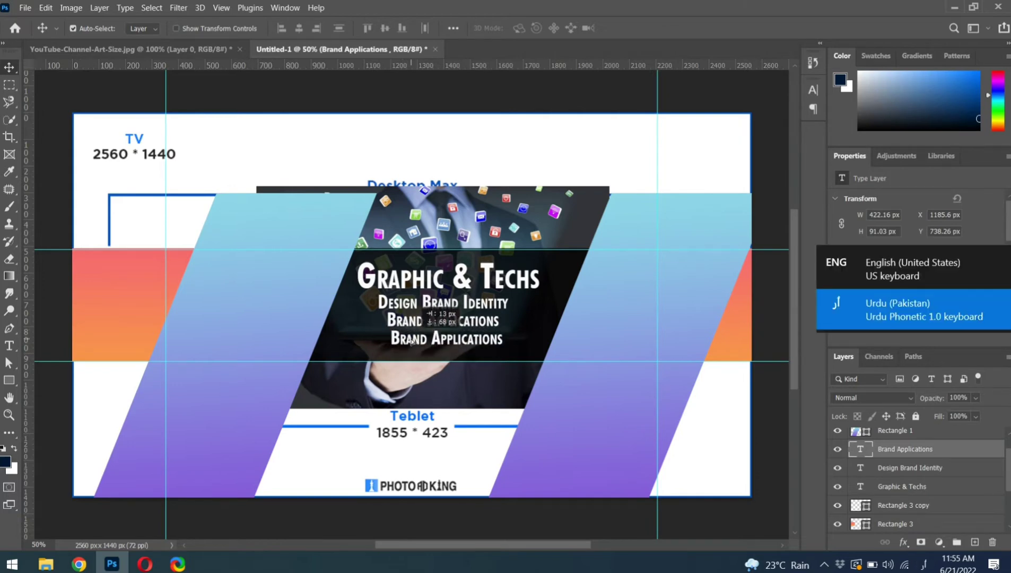
left_click_drag(413, 338, 415, 338)
key("ctrl+z")
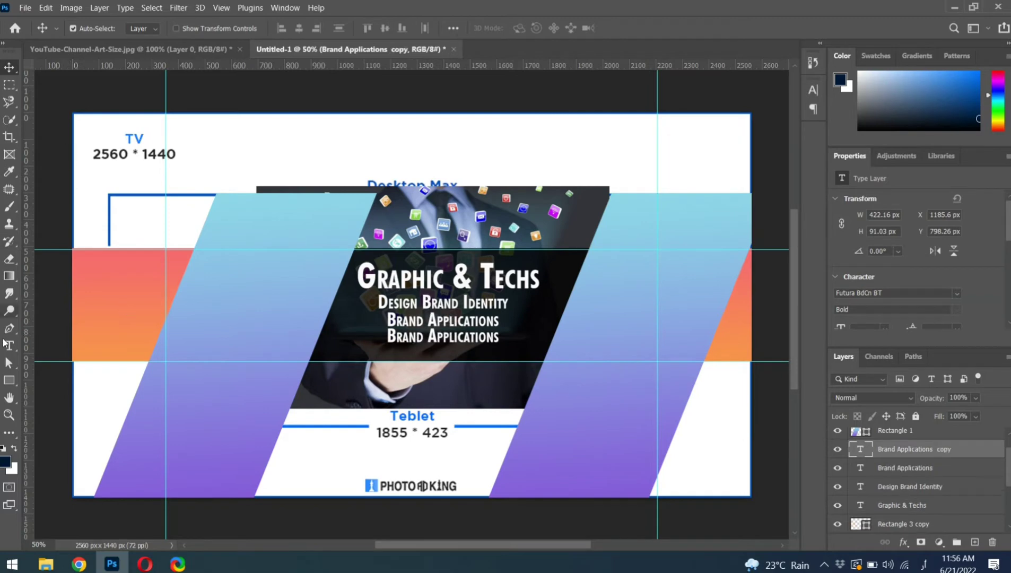
left_click(9, 345)
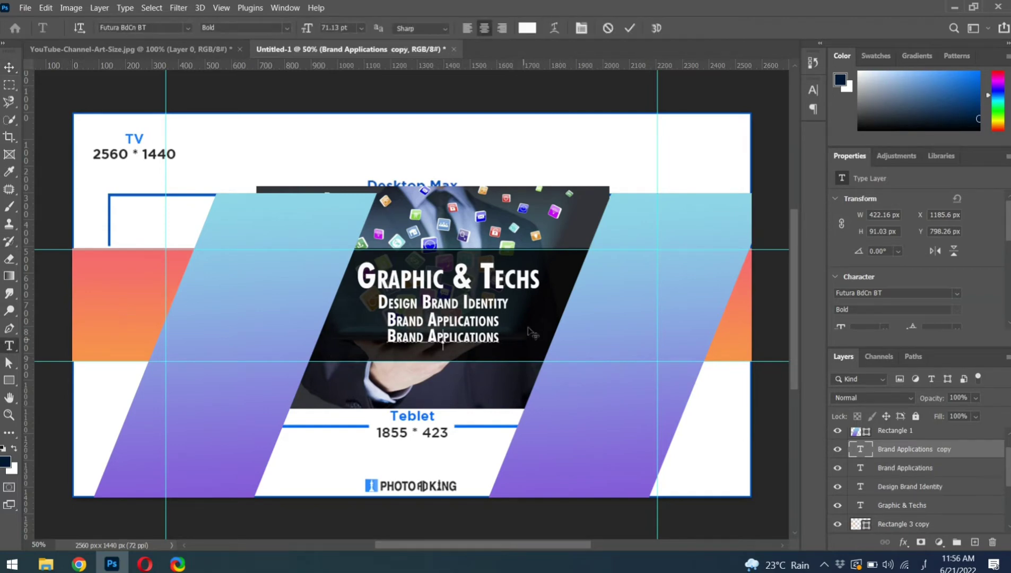
left_click(494, 335)
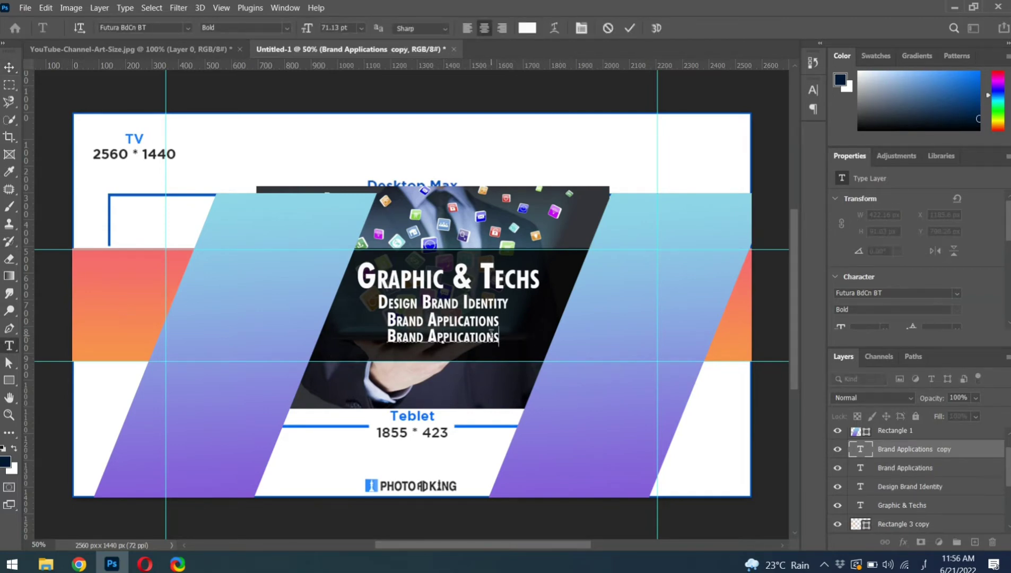
left_click_drag(498, 336, 384, 338)
key("BackSpace")
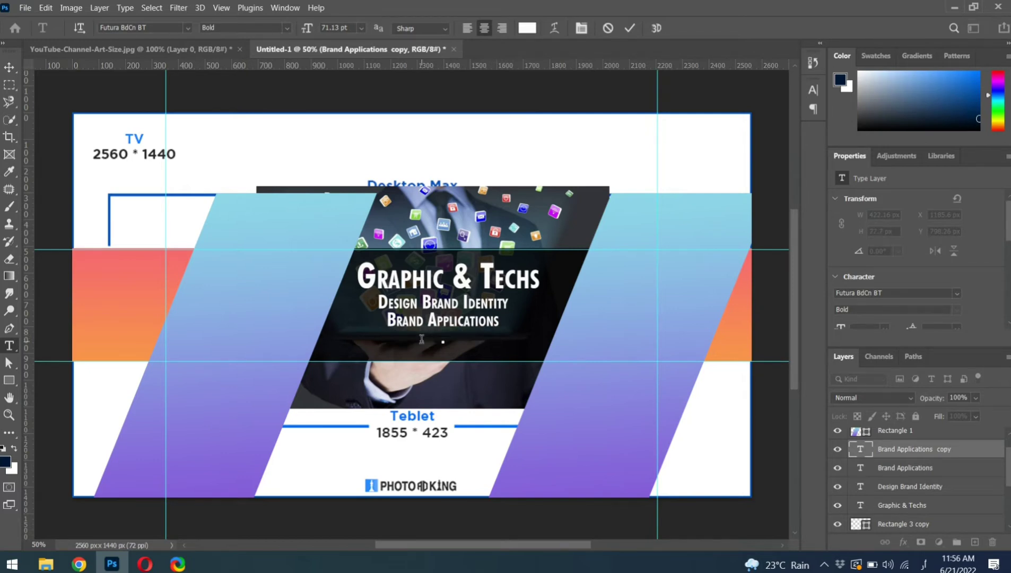
Type 'PHOTO MANIPULATIONS' on the new line and set its font to Futura BdCn BT.
key("super+space")
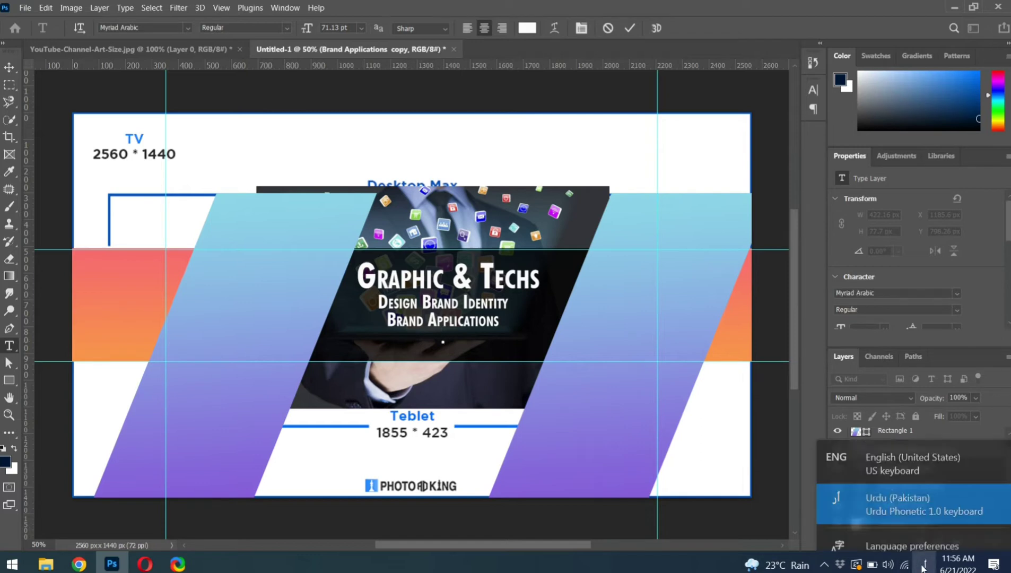
left_click(956, 293)
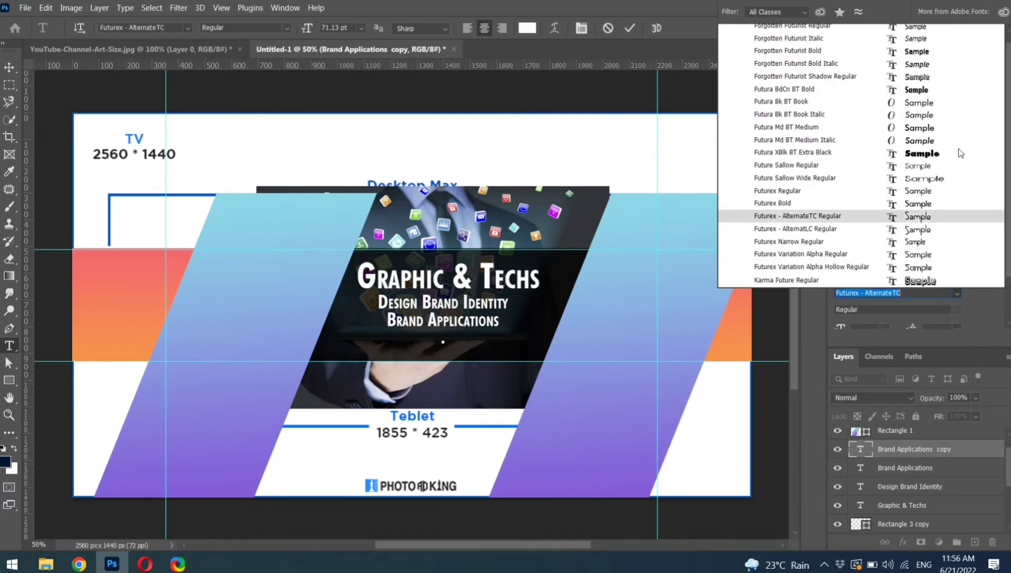
left_click(929, 153)
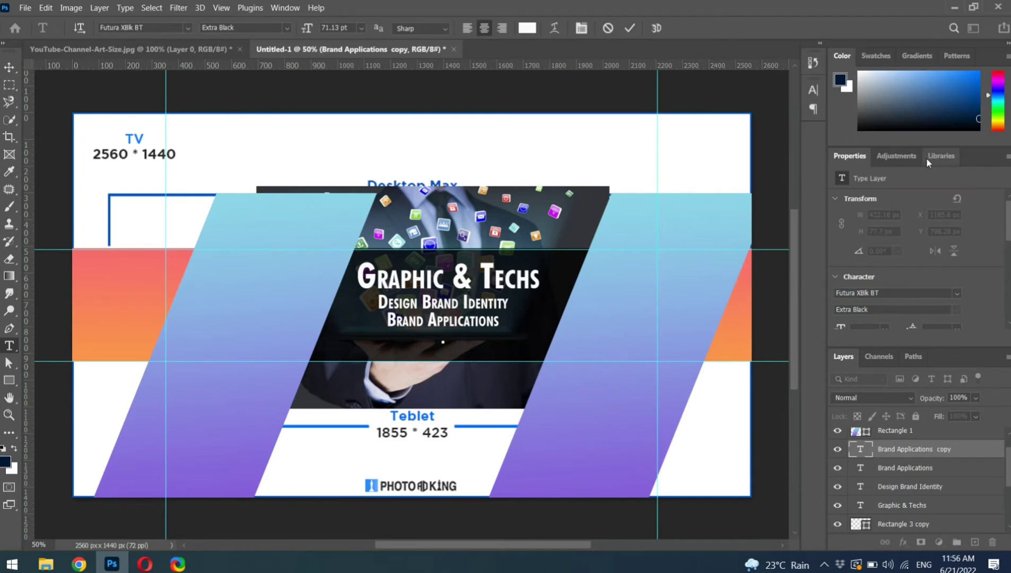
type("PHOTO")
type(" MANIPULA")
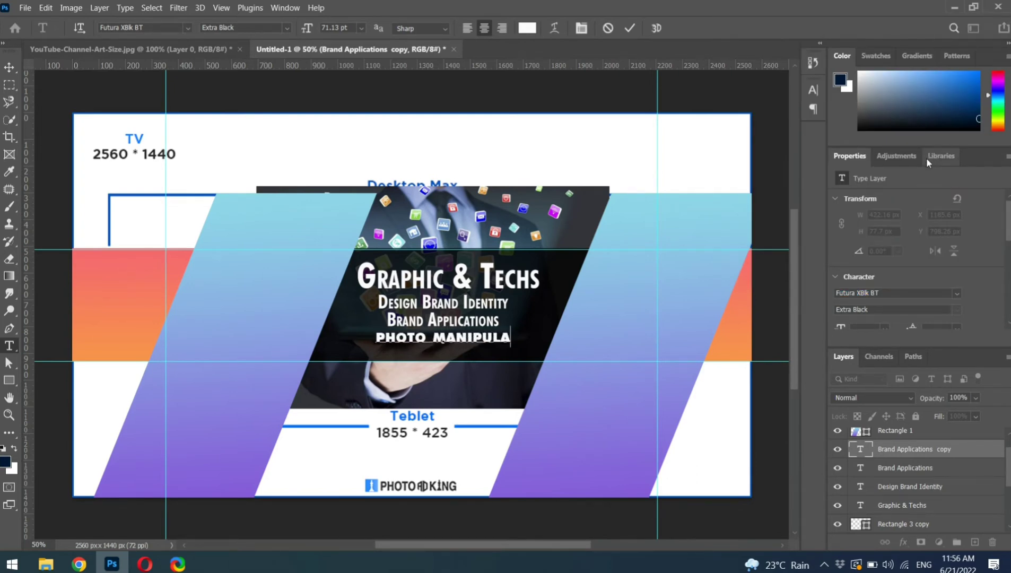
type("TIONS")
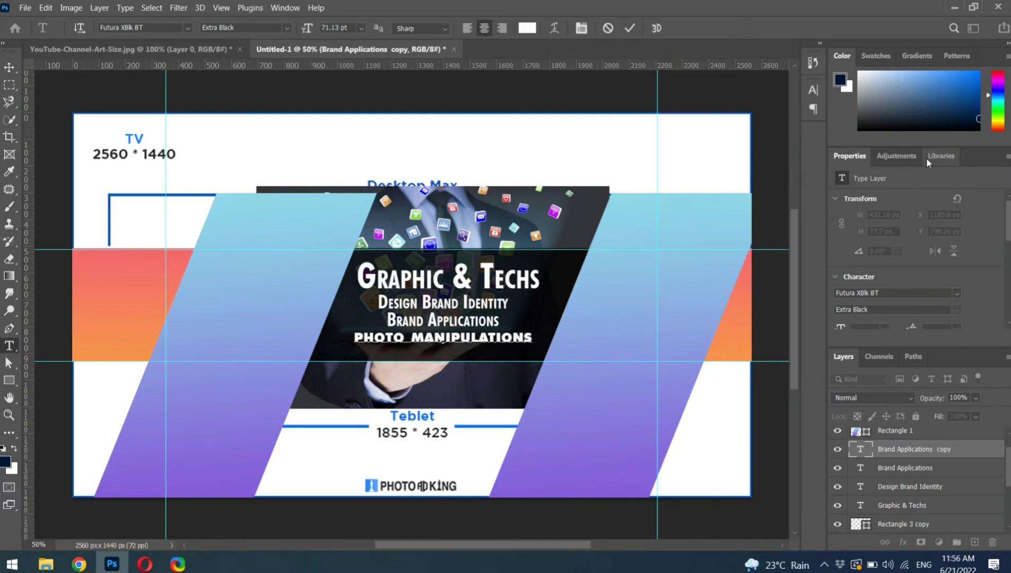
key("ctrl+Return")
left_click(956, 293)
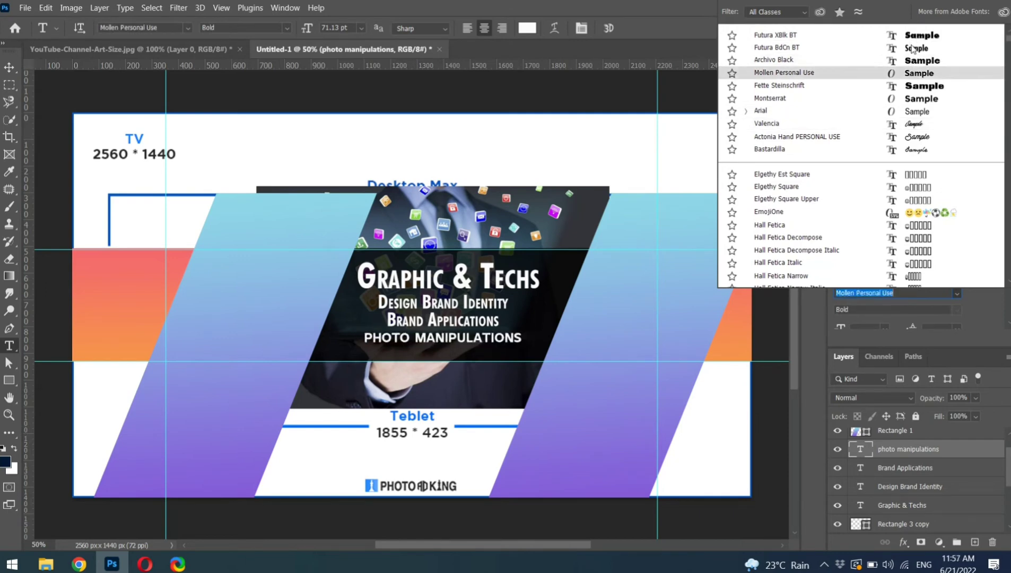
left_click(910, 46)
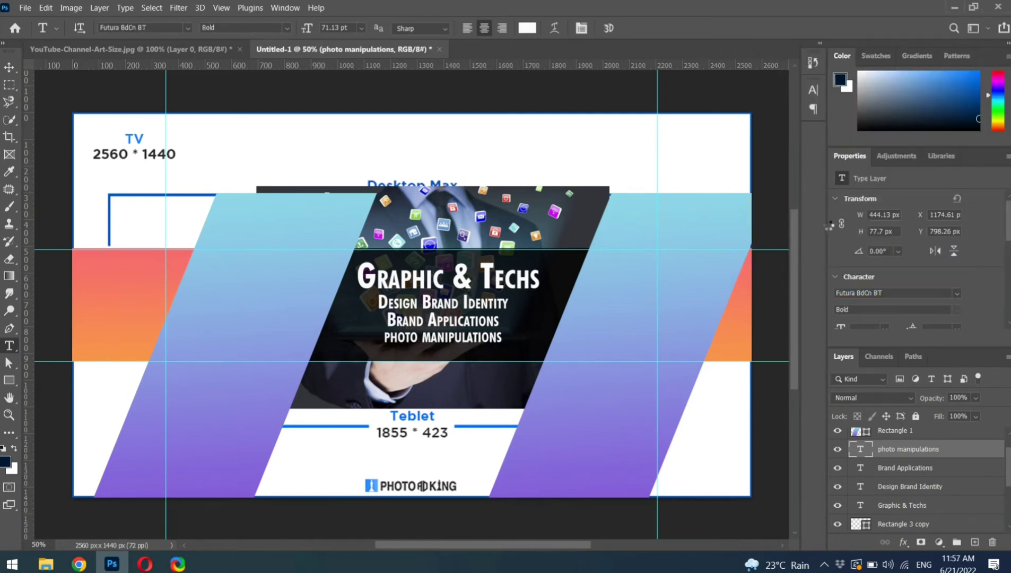
left_click(46, 563)
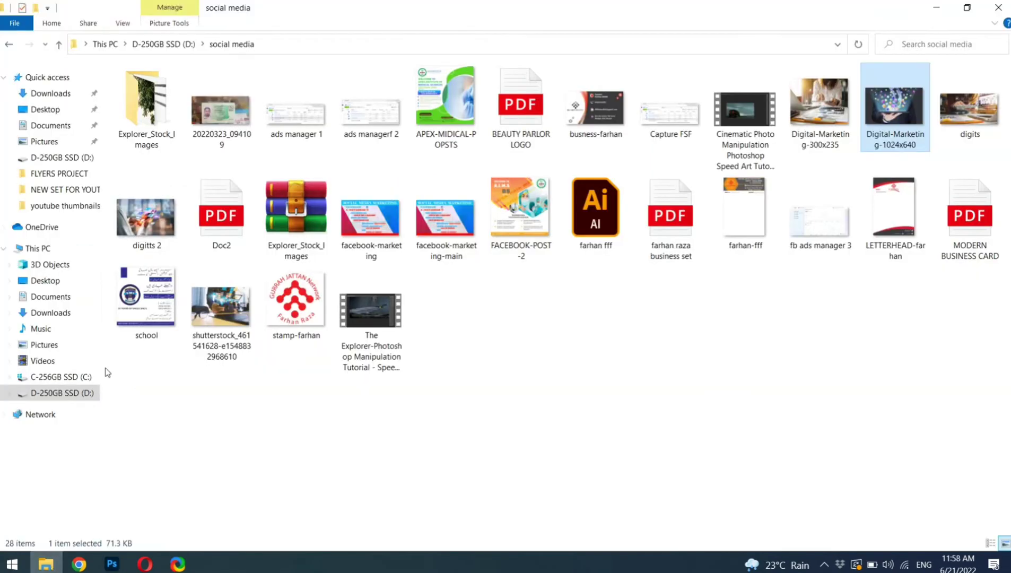
Place the pen nib and photo-editing icons from Downloads onto the banner's left shape.
left_click(51, 92)
mouse_move(291, 122)
left_mouse_down()
mouse_move(113, 566)
mouse_move(247, 325)
mouse_move(241, 293)
left_mouse_up()
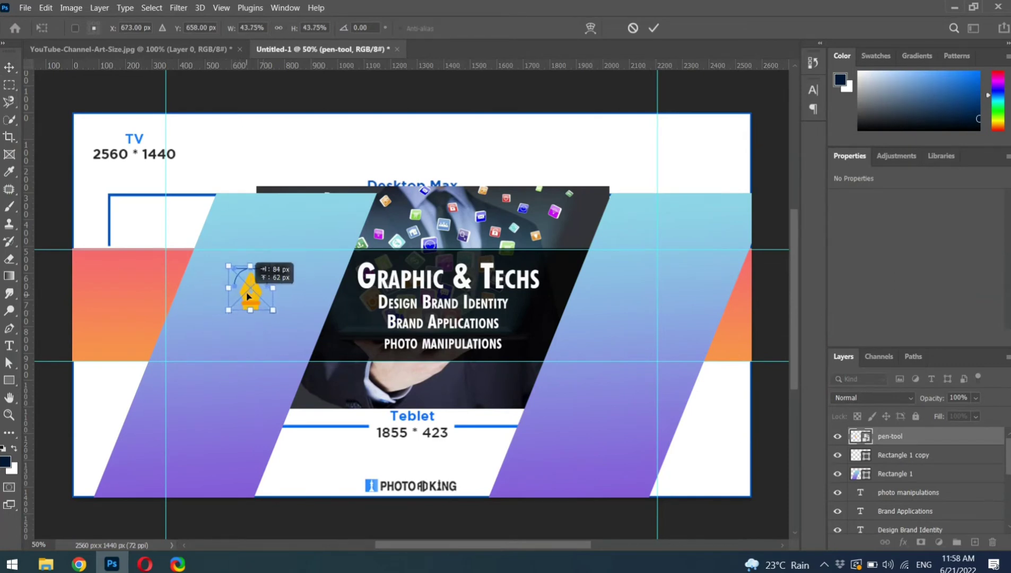
left_click(653, 27)
left_click(55, 565)
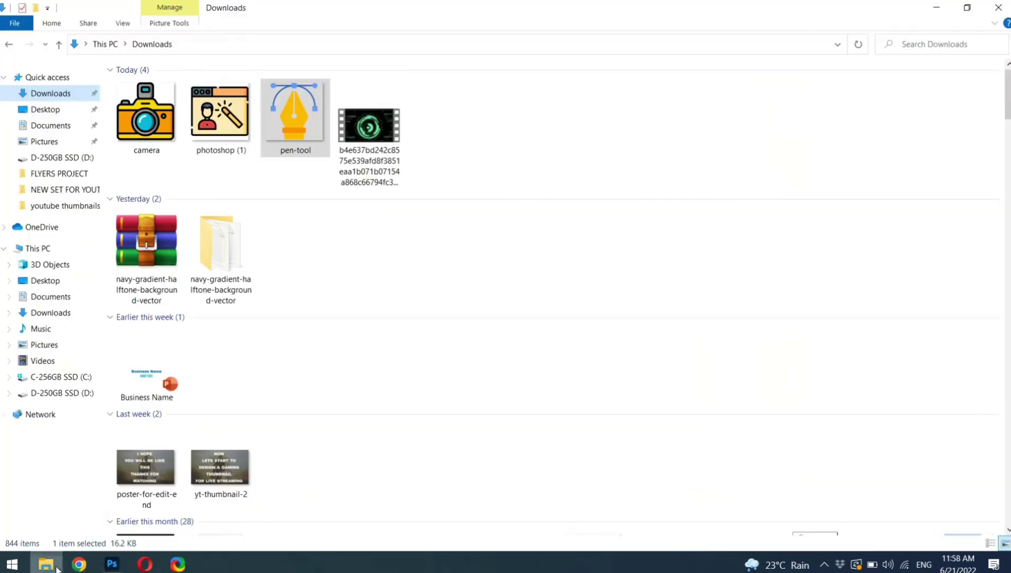
mouse_move(220, 113)
left_mouse_down()
mouse_move(282, 342)
mouse_move(424, 297)
mouse_move(342, 256)
mouse_move(288, 324)
left_mouse_up()
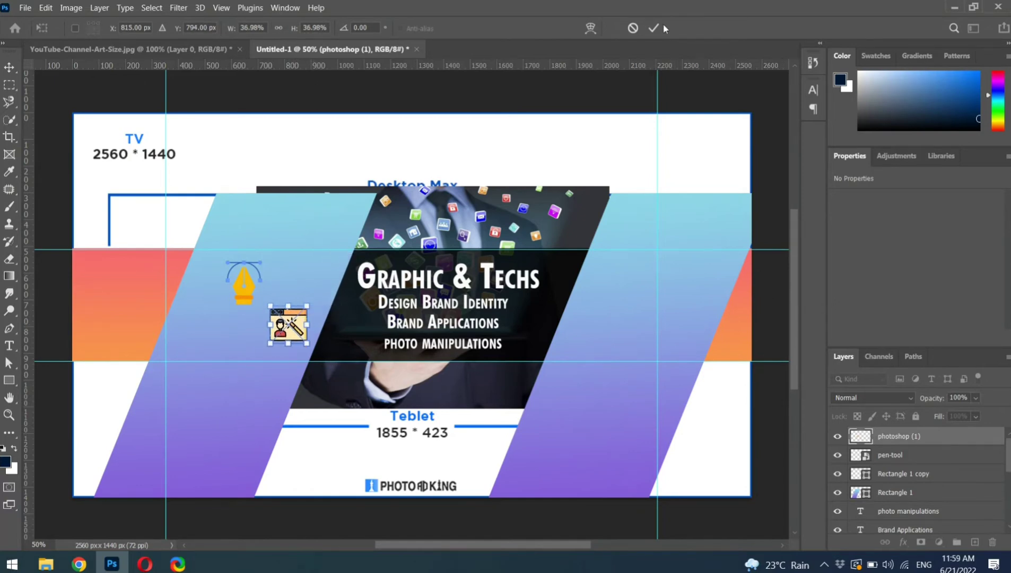
left_click(655, 28)
Add the camera icon left of the others and nudge the pen nib icon into position.
left_click(46, 563)
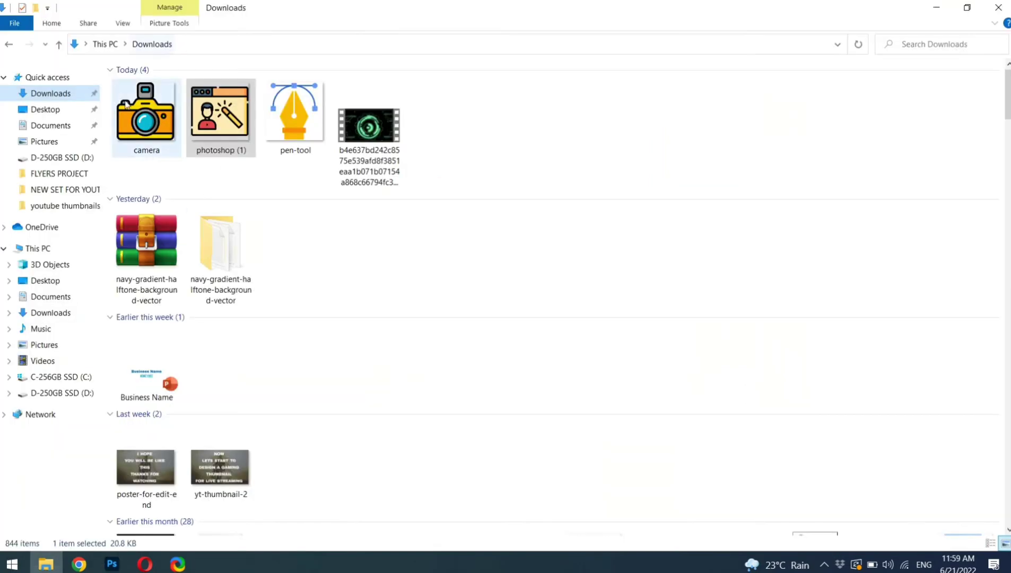
left_click_drag(126, 105, 268, 274)
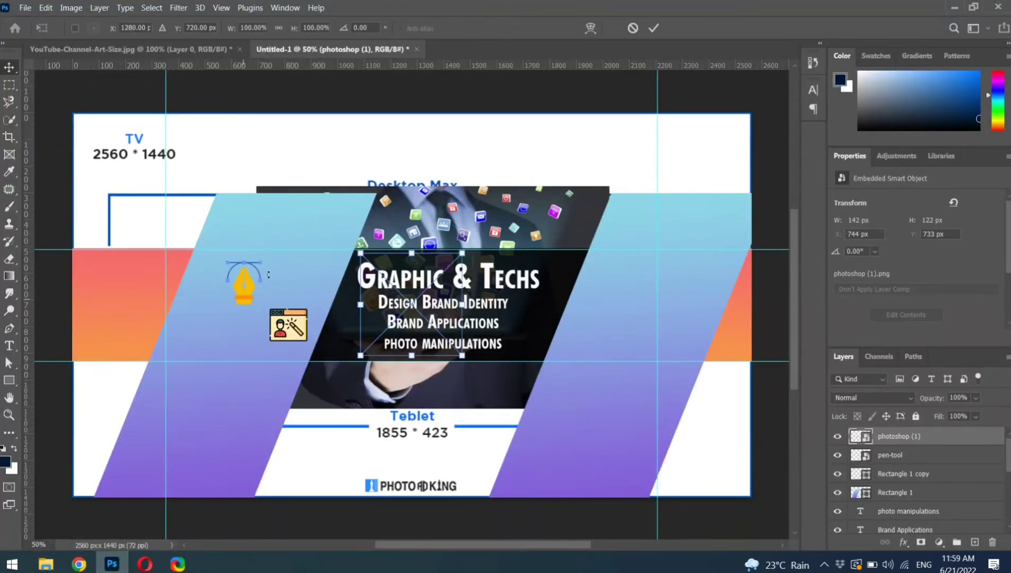
mouse_move(462, 260)
left_mouse_down()
mouse_move(288, 253)
mouse_move(258, 277)
mouse_move(289, 311)
mouse_move(201, 328)
left_mouse_up()
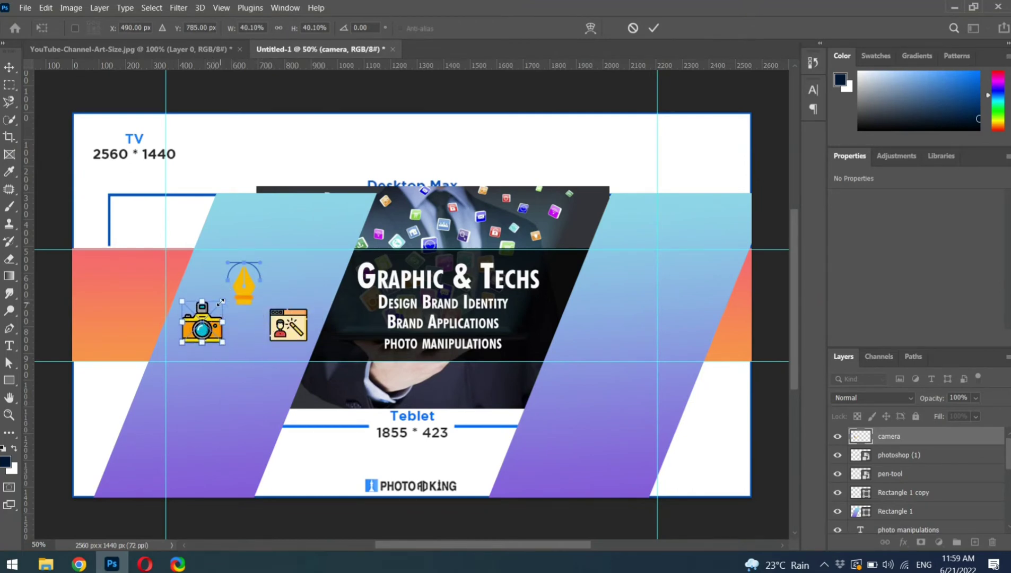
left_click(653, 28)
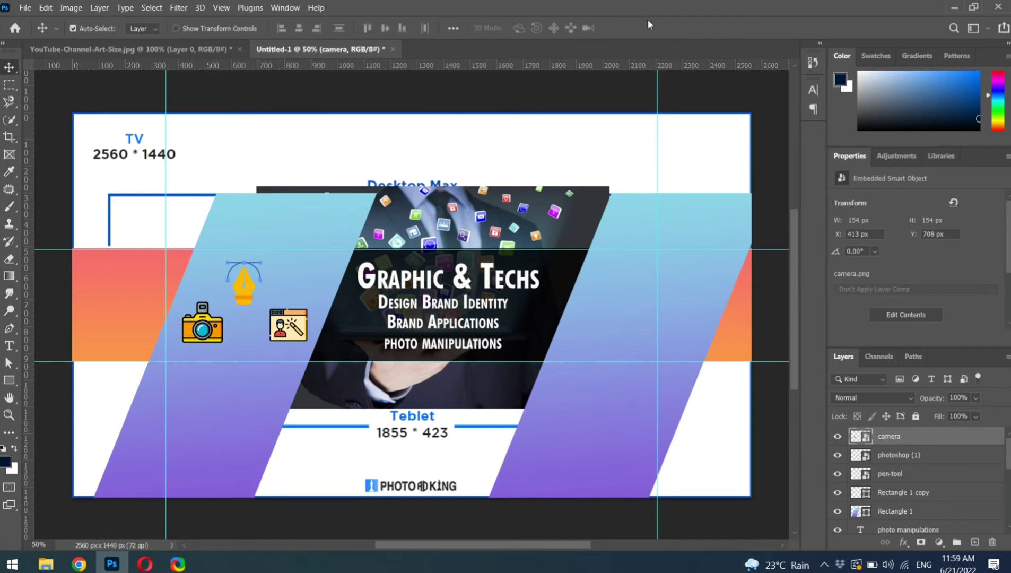
left_click(241, 292)
left_click_drag(240, 293, 240, 293)
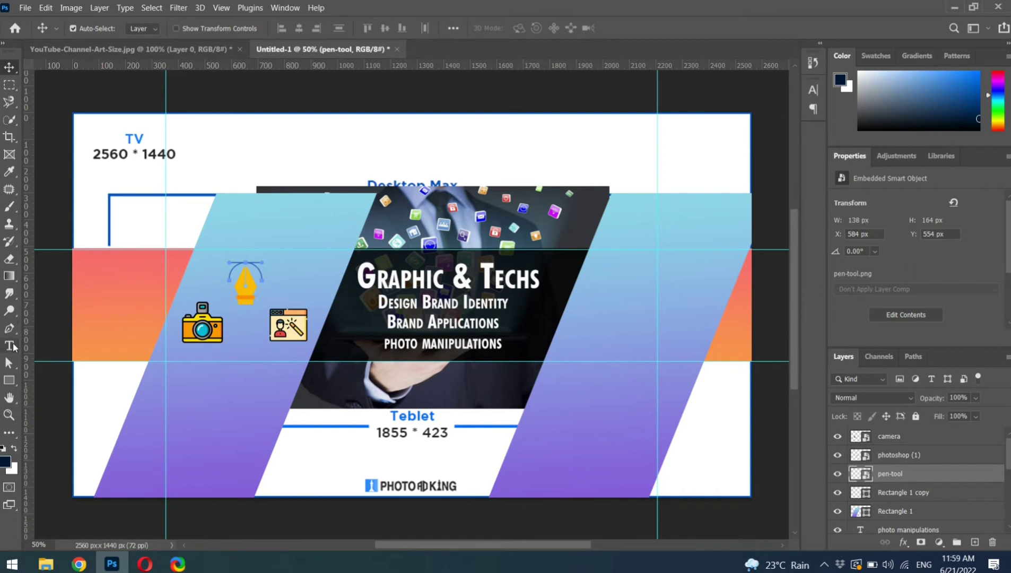
Add the creator's name as a text line on the right shape and nudge it into place.
key("t")
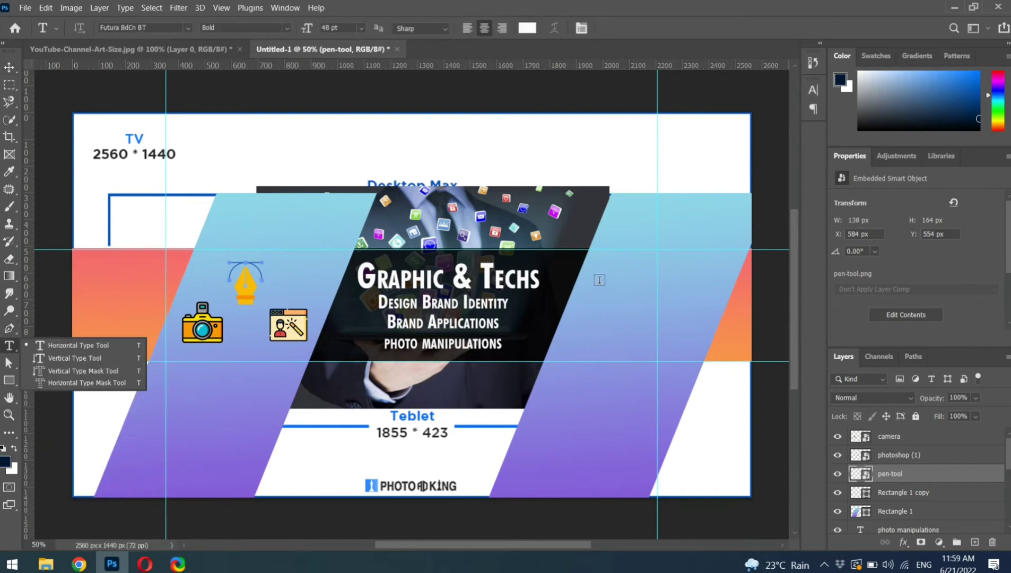
left_click(599, 280)
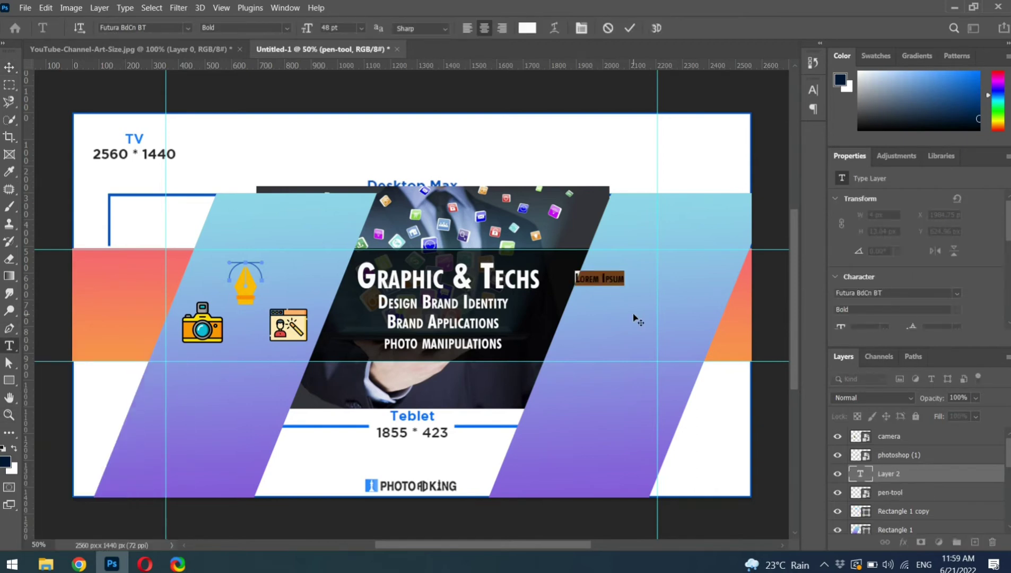
key("BackSpace")
type("U")
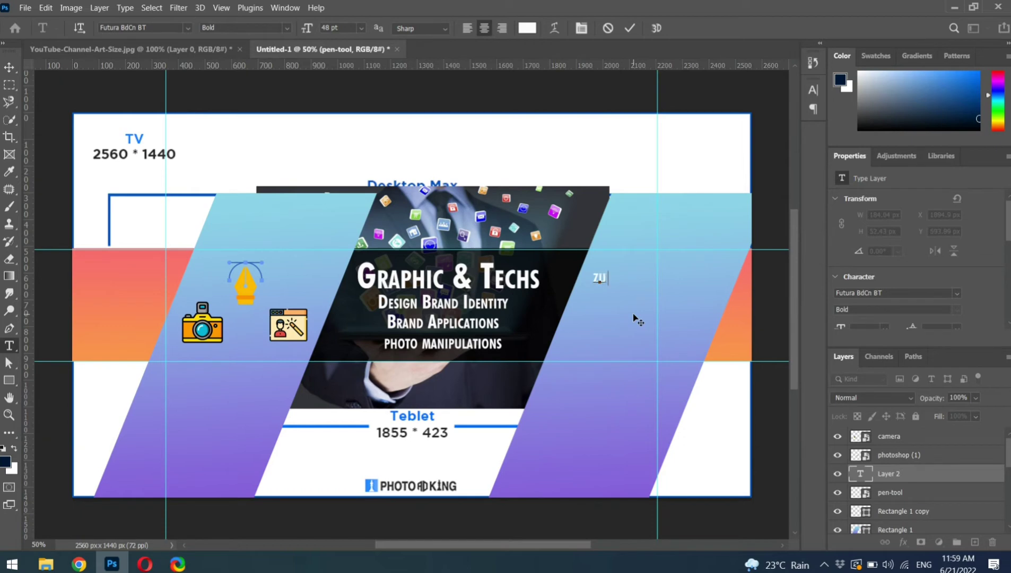
type("LQARNAIN")
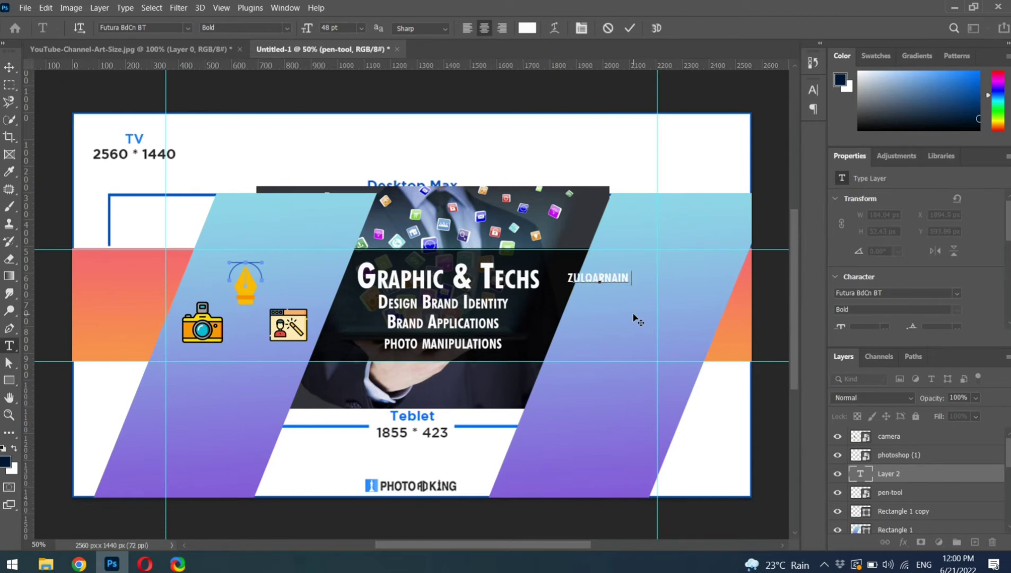
type(" BAIG")
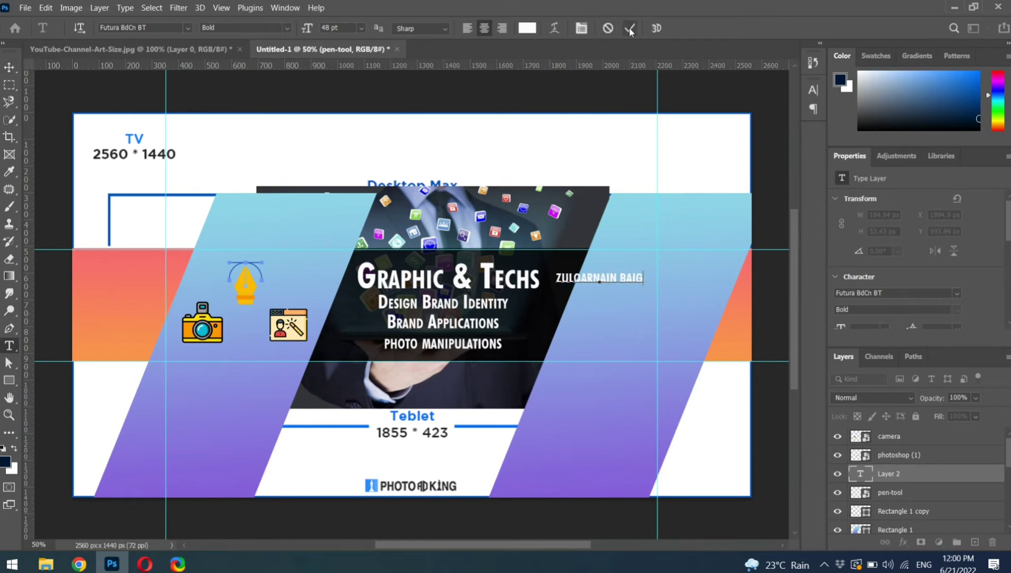
left_click(630, 31)
key("v")
mouse_move(592, 282)
left_mouse_down()
mouse_move(601, 286)
mouse_move(602, 341)
left_mouse_up()
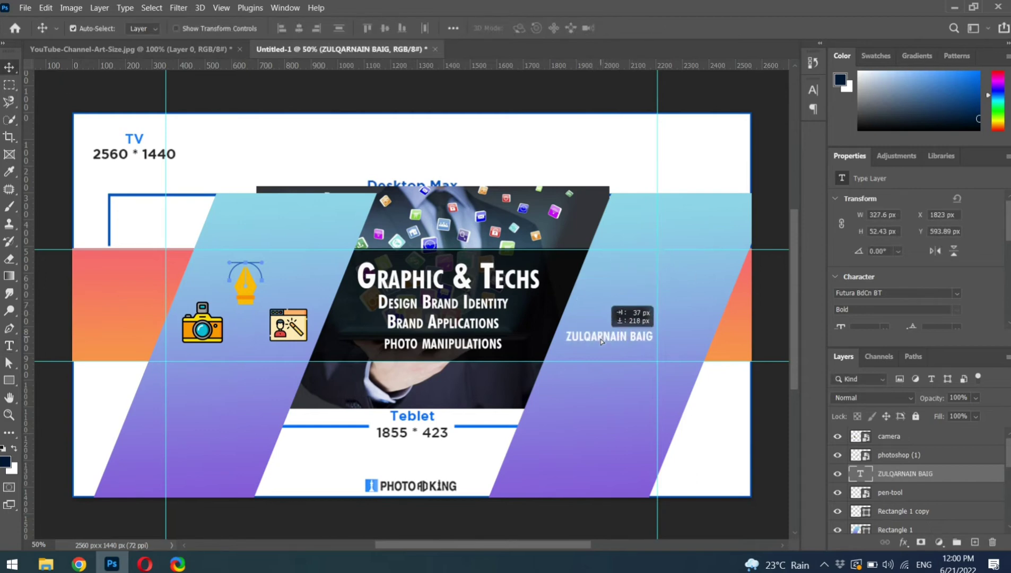
Change the name text colour to dark grey #3b3735.
double_click(602, 341)
left_click(629, 29)
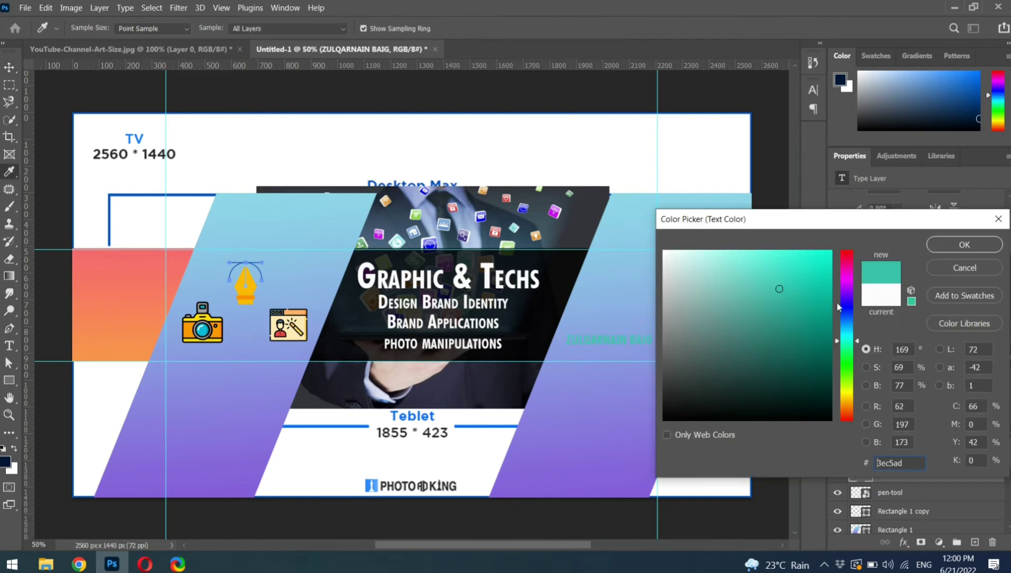
mouse_move(842, 337)
left_mouse_down()
mouse_move(846, 312)
mouse_move(846, 388)
left_mouse_up()
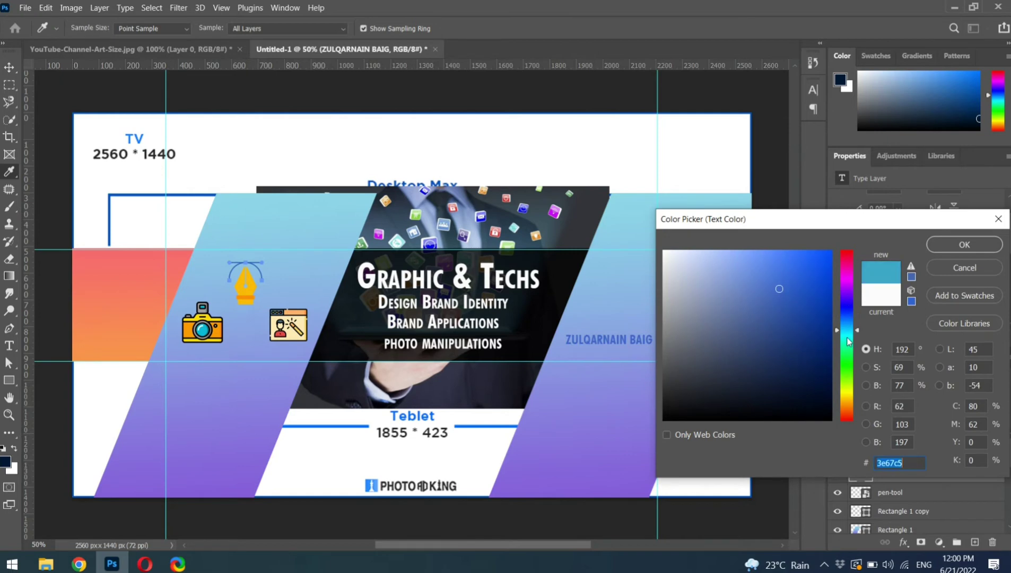
left_click_drag(817, 289, 830, 253)
left_click(846, 392)
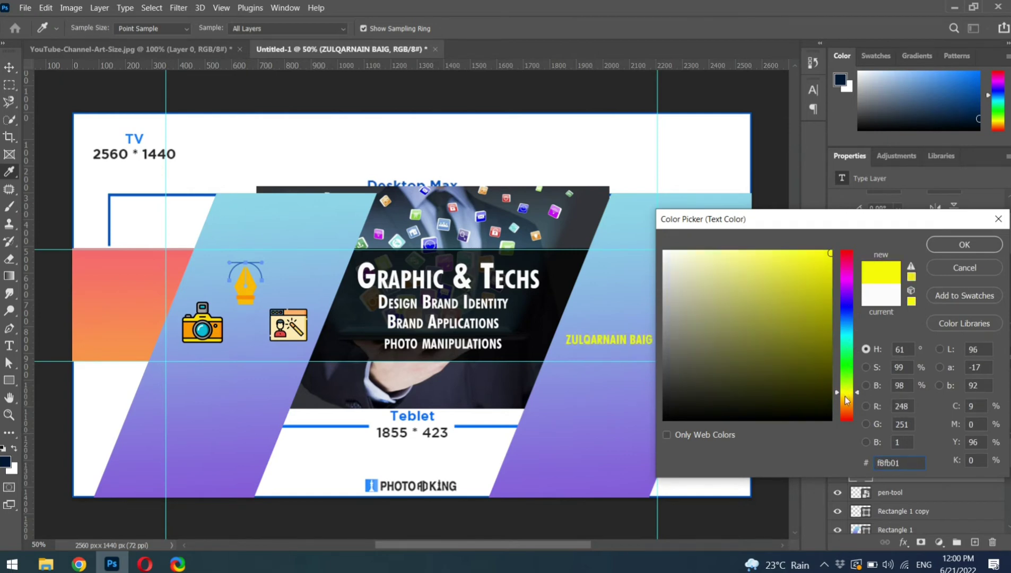
left_click_drag(850, 407, 853, 415)
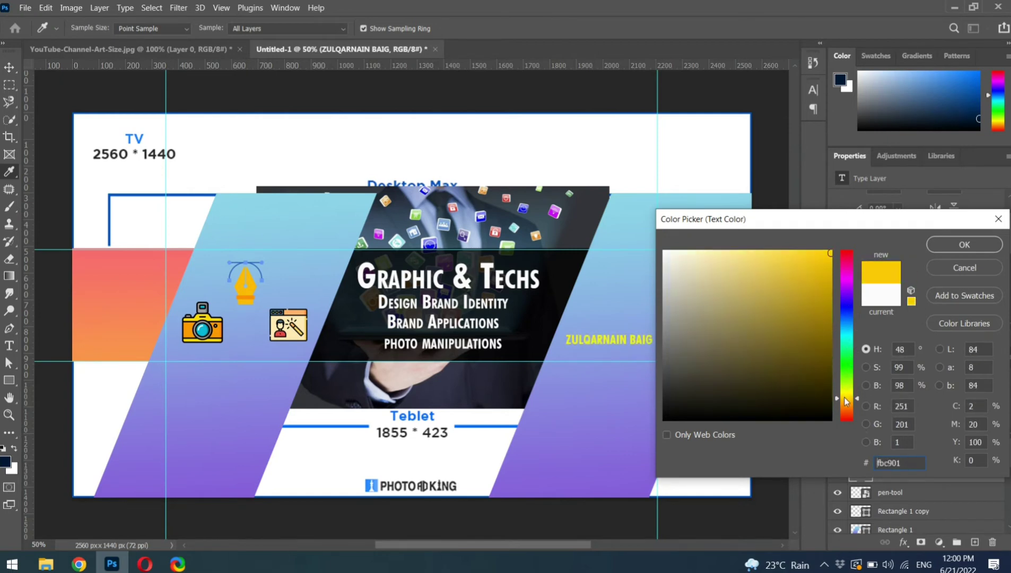
left_click_drag(681, 362, 680, 381)
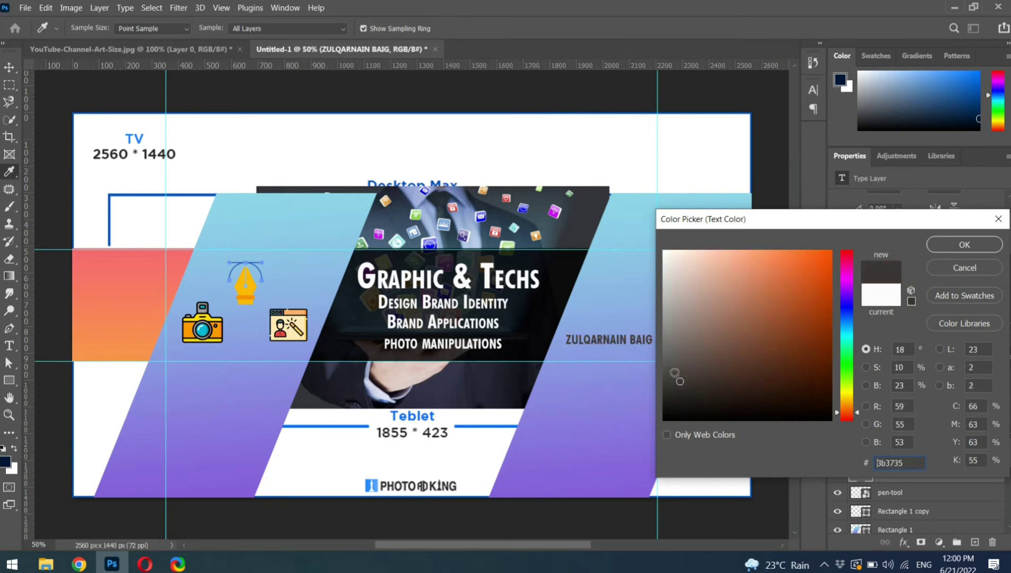
left_click(945, 247)
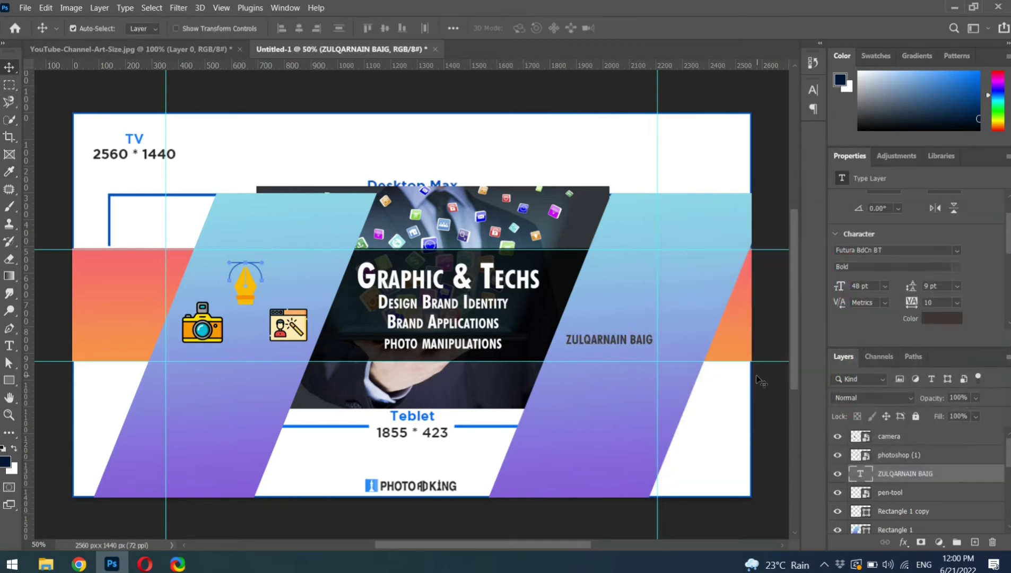
Place small Instagram and Facebook icons from File Explorer, stacked and aligned above the name text.
left_click(45, 563)
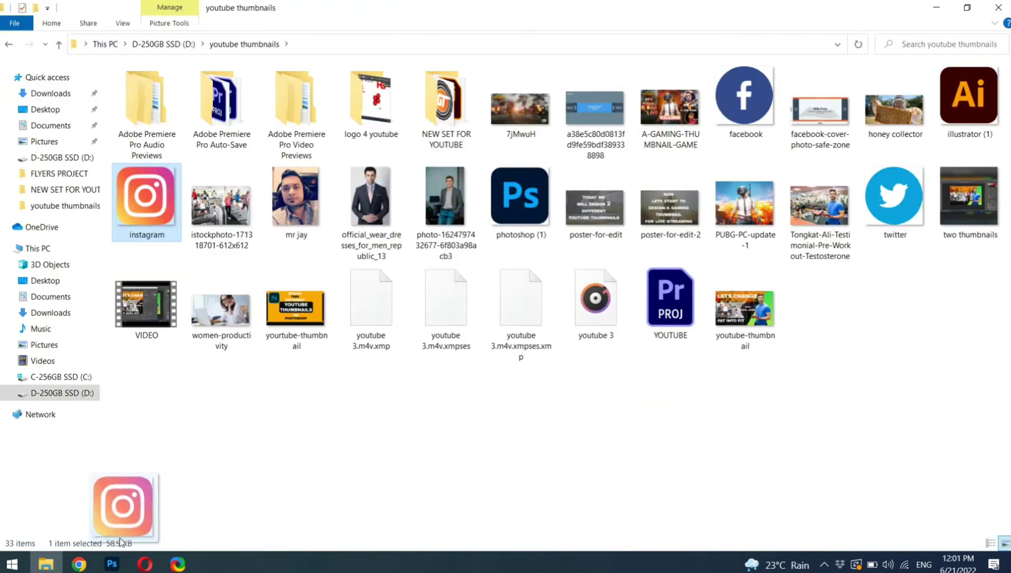
left_click_drag(142, 199, 615, 285)
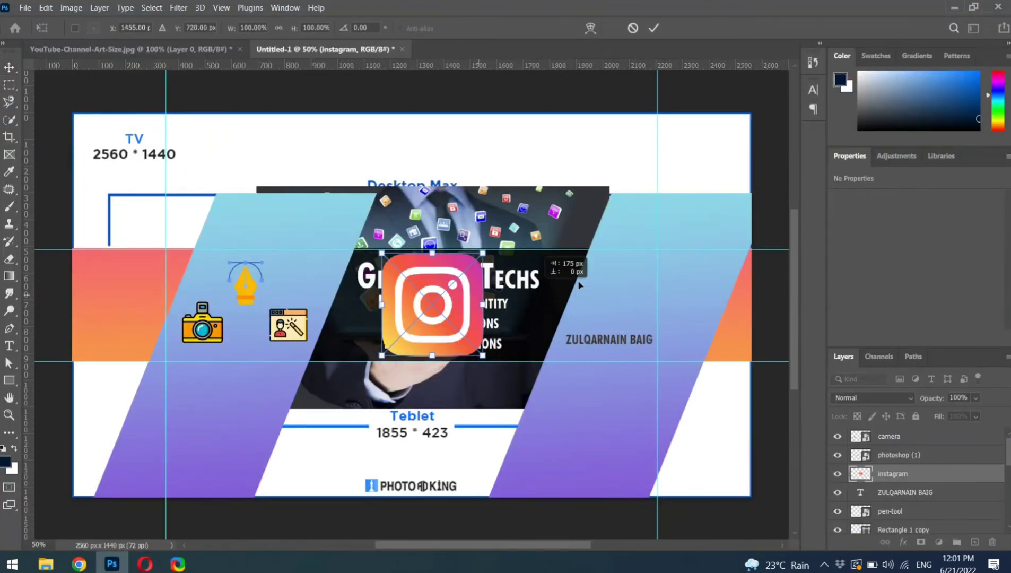
left_click_drag(411, 304, 618, 287)
mouse_move(684, 232)
left_mouse_down()
mouse_move(622, 282)
mouse_move(623, 273)
left_mouse_up()
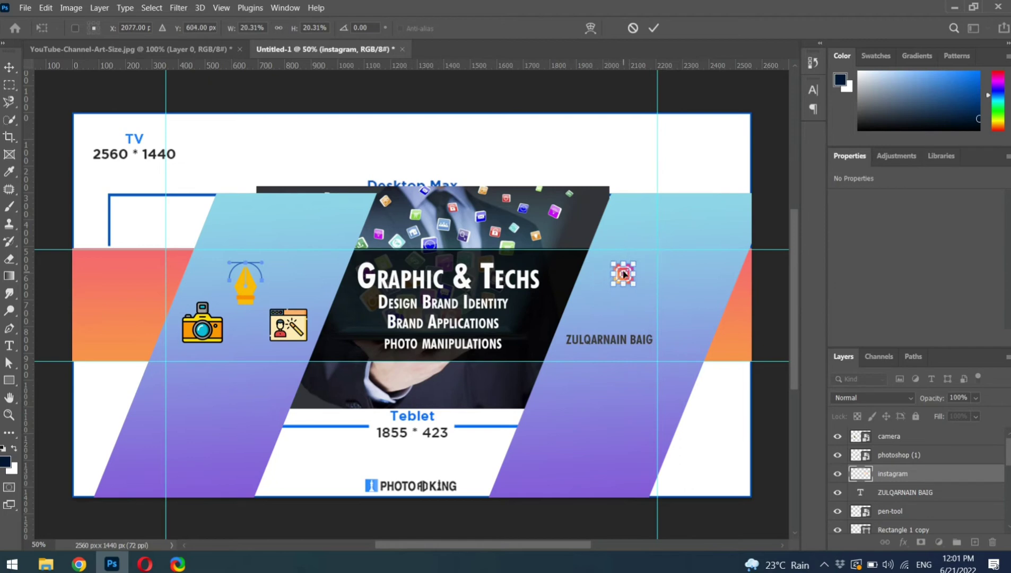
left_click(653, 27)
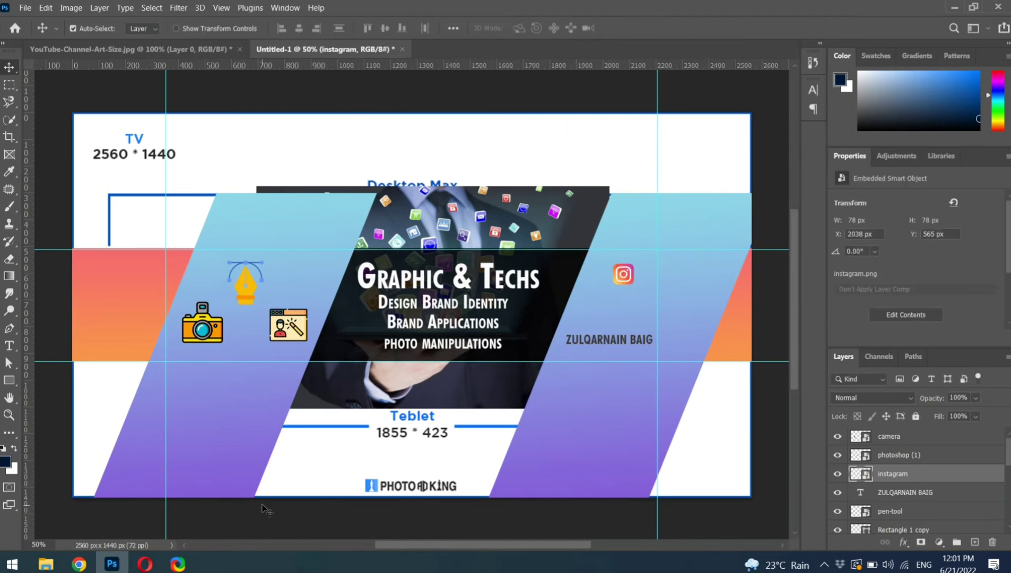
left_click(46, 564)
mouse_move(744, 98)
left_mouse_down()
mouse_move(497, 359)
mouse_move(613, 316)
left_mouse_up()
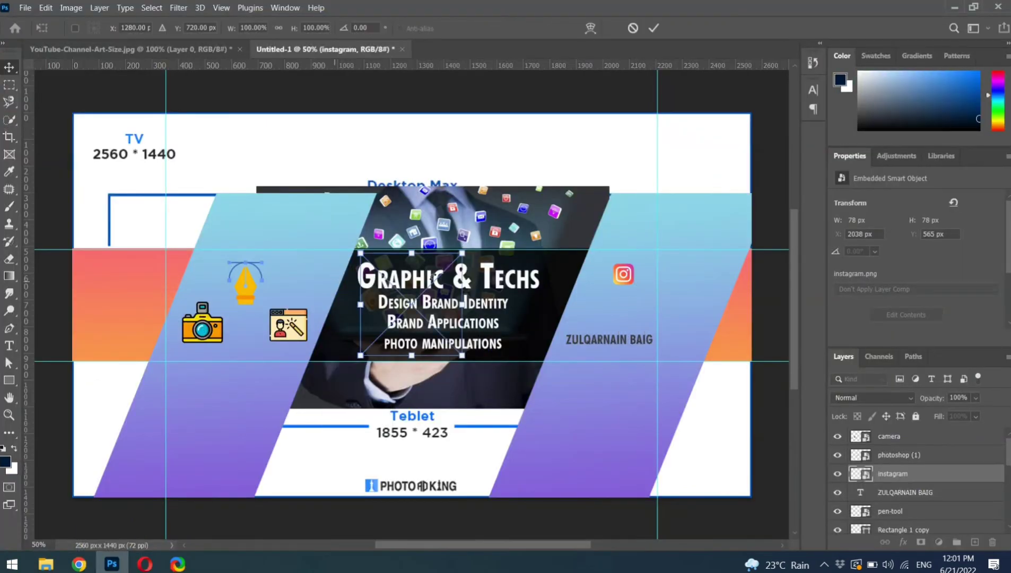
mouse_move(427, 255)
left_mouse_down()
mouse_move(650, 260)
mouse_move(635, 289)
left_mouse_up()
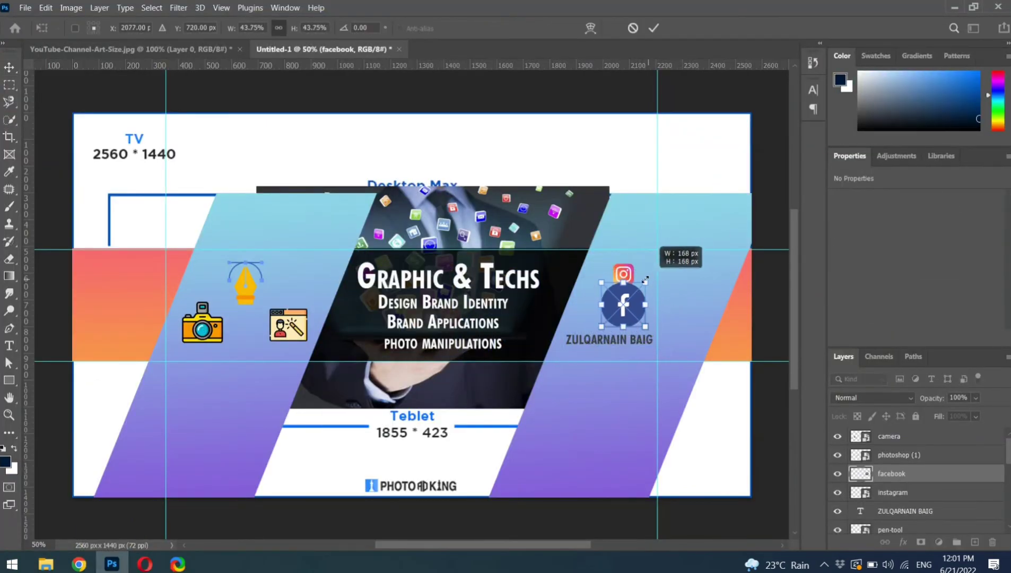
left_click(653, 27)
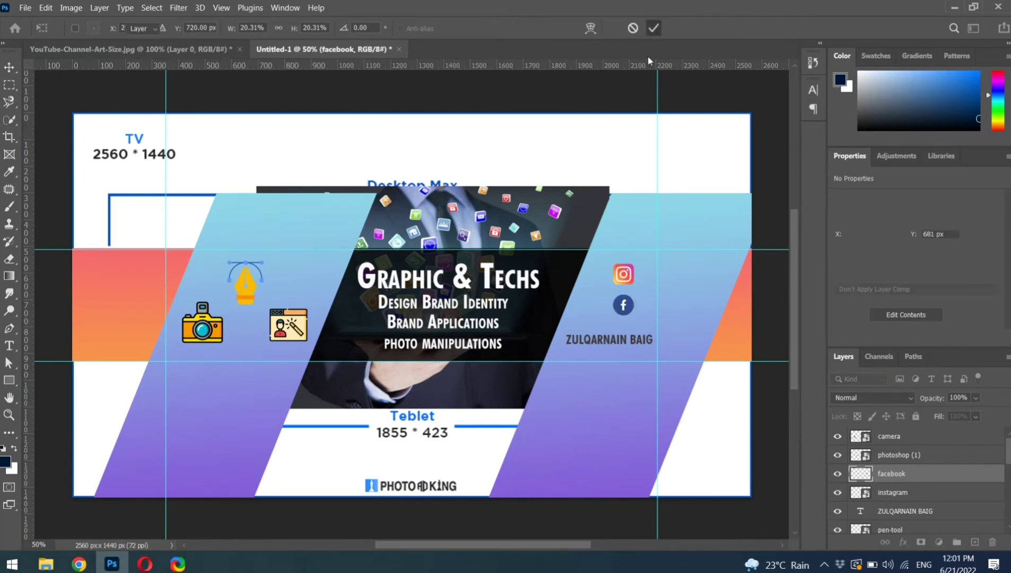
left_click_drag(632, 312, 624, 312)
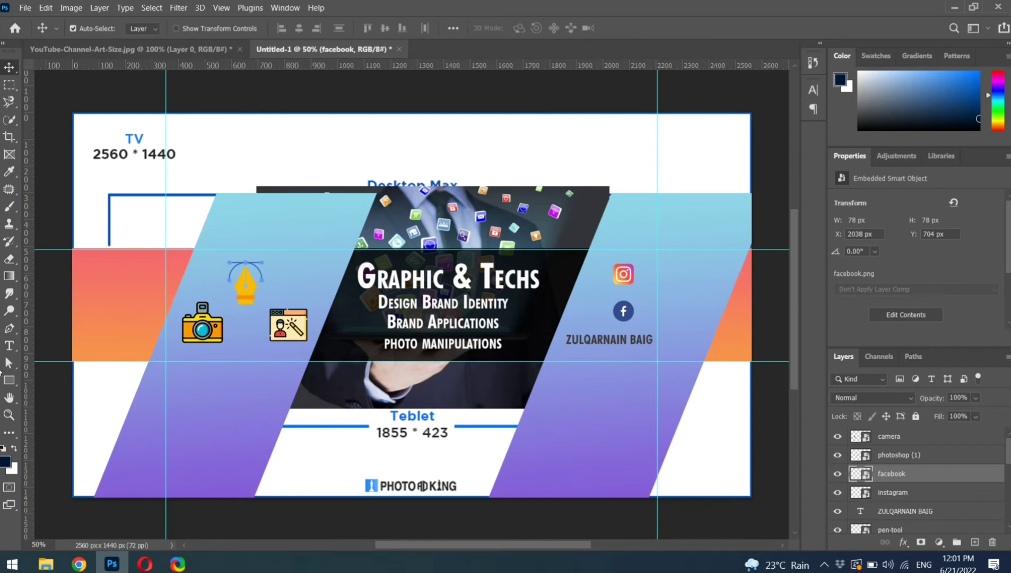
Scale down the pen nib and photo-editing window icons with Free Transform.
left_click(241, 289)
key("ctrl+t")
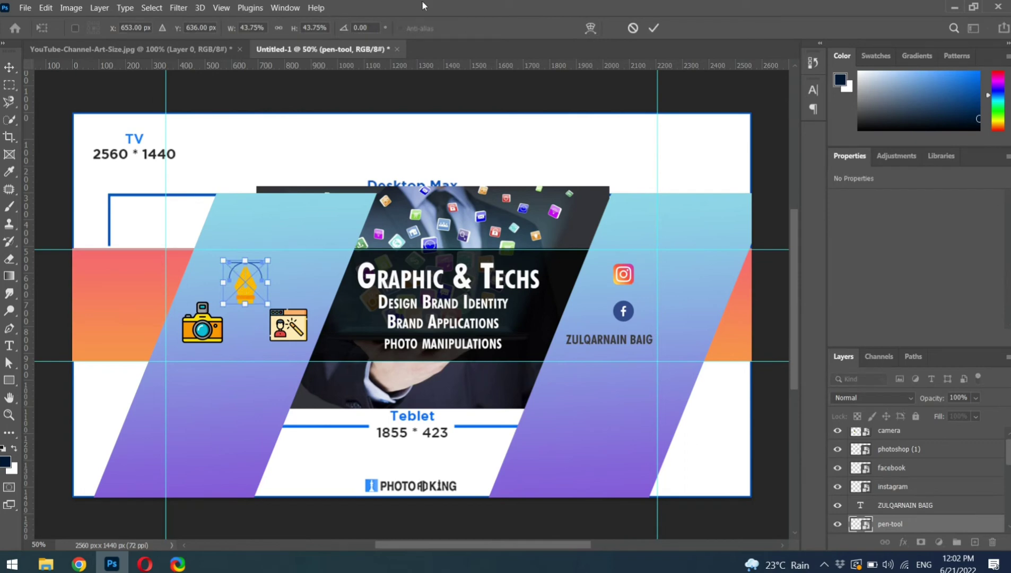
left_click_drag(267, 260, 259, 267)
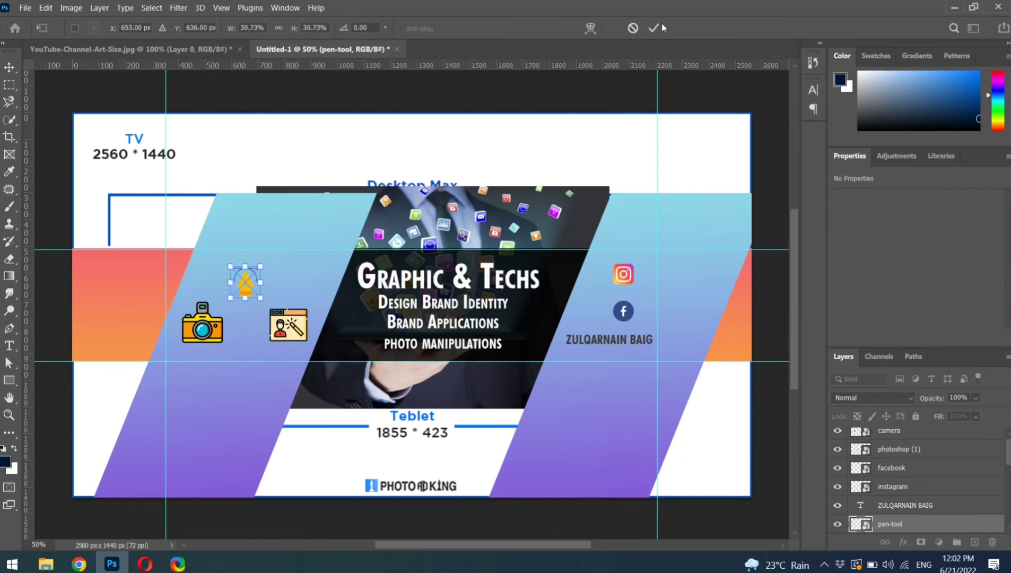
key("Return")
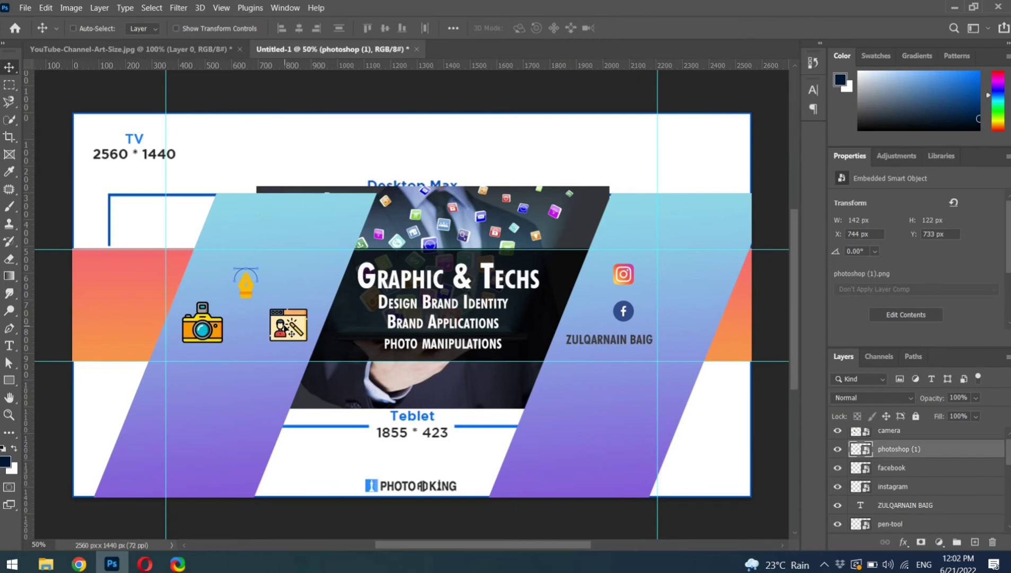
key("ctrl+t")
left_click_drag(308, 340, 303, 340)
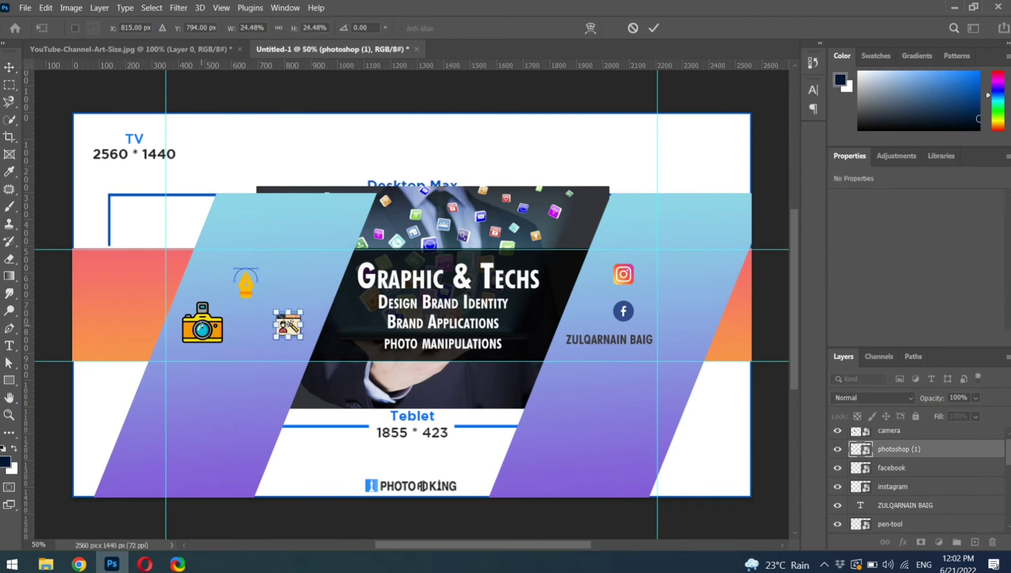
left_click(654, 28)
Shrink the camera icon and move the pen icon into a row beside it.
left_click(201, 324)
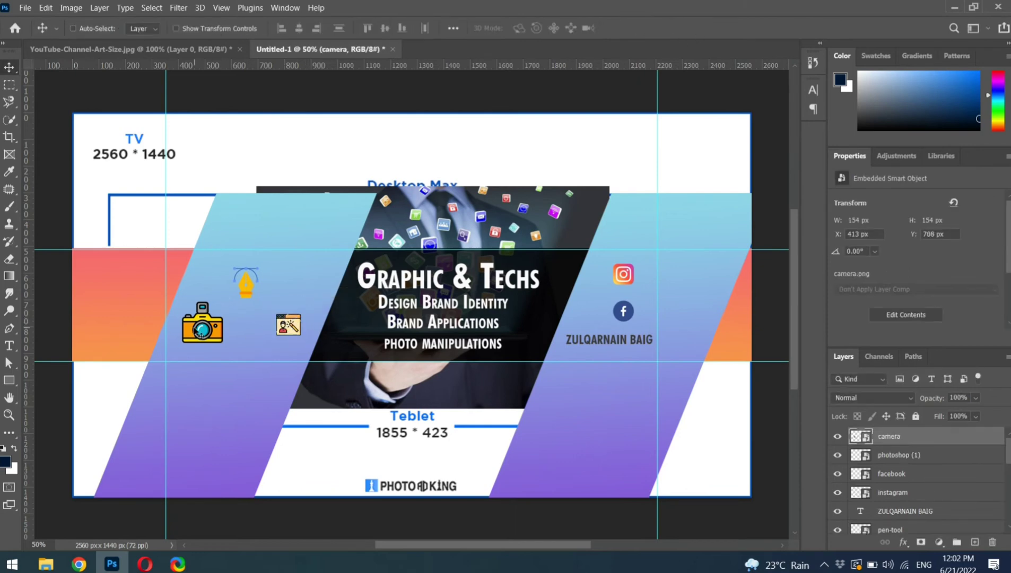
key("ctrl+t")
left_click_drag(223, 302, 189, 329)
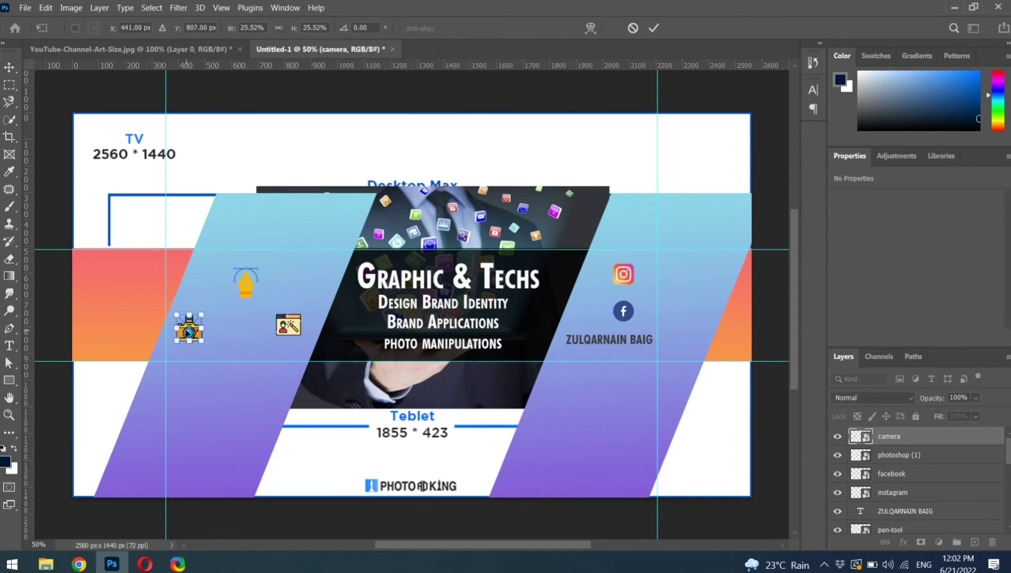
left_click(654, 28)
left_click(247, 289)
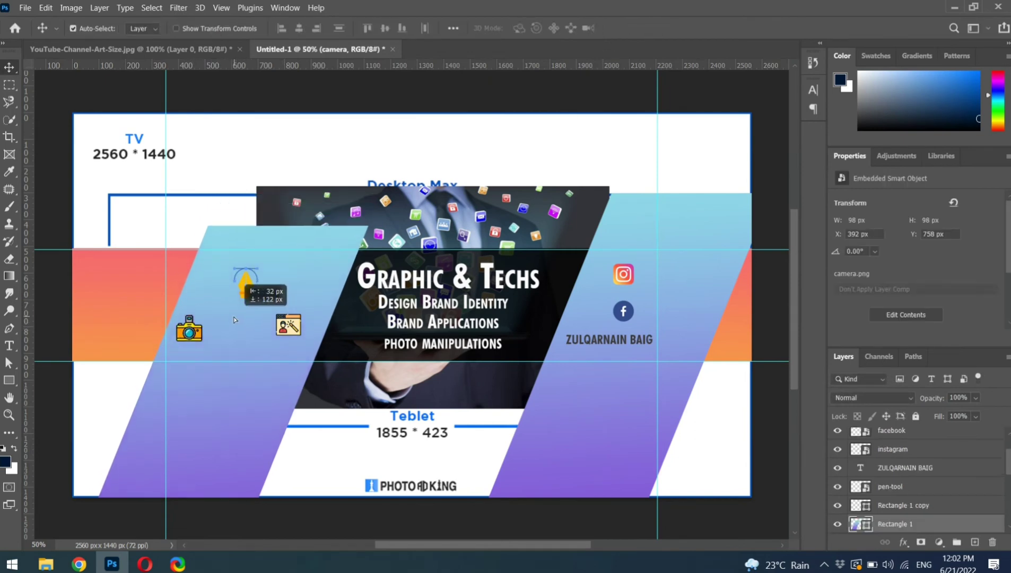
left_click(250, 290)
mouse_move(253, 292)
left_mouse_down()
mouse_move(255, 333)
mouse_move(236, 337)
mouse_move(275, 334)
mouse_move(280, 328)
mouse_move(243, 325)
mouse_move(203, 333)
left_mouse_up()
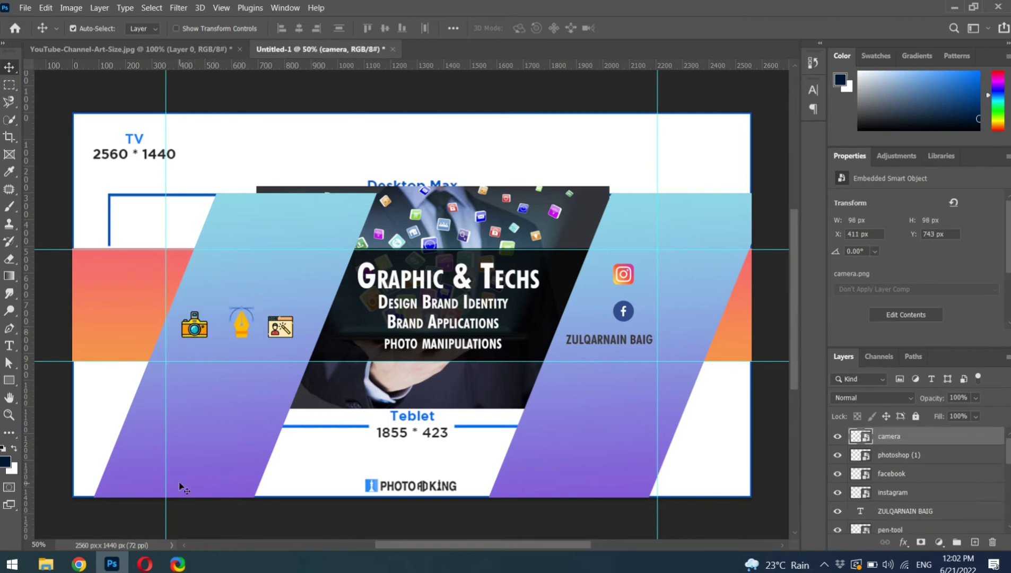
Place small Ps and Ai logos side by side above the camera, pen and window icon row.
left_click(47, 564)
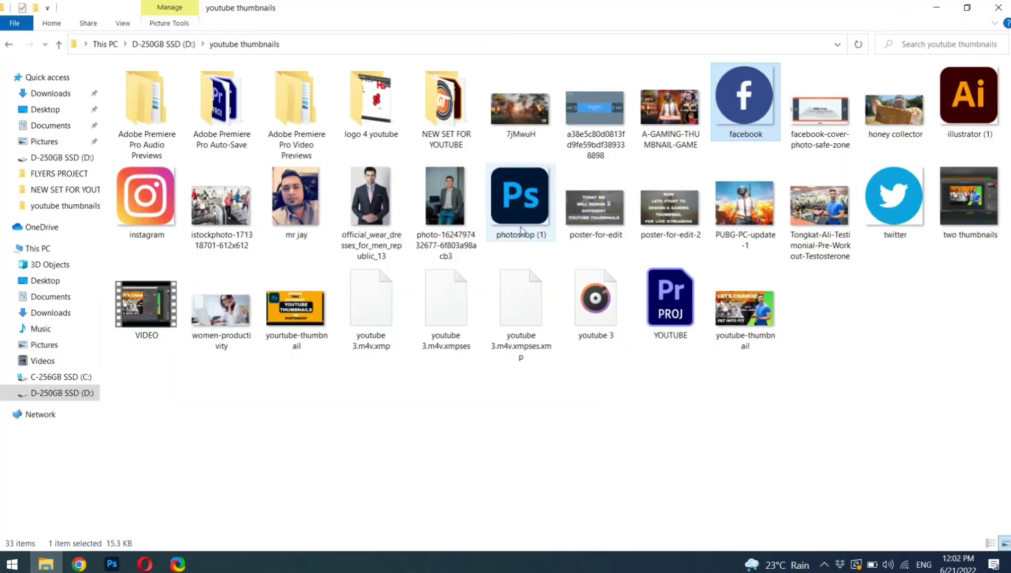
mouse_move(520, 201)
left_mouse_down()
mouse_move(106, 568)
mouse_move(239, 296)
left_mouse_up()
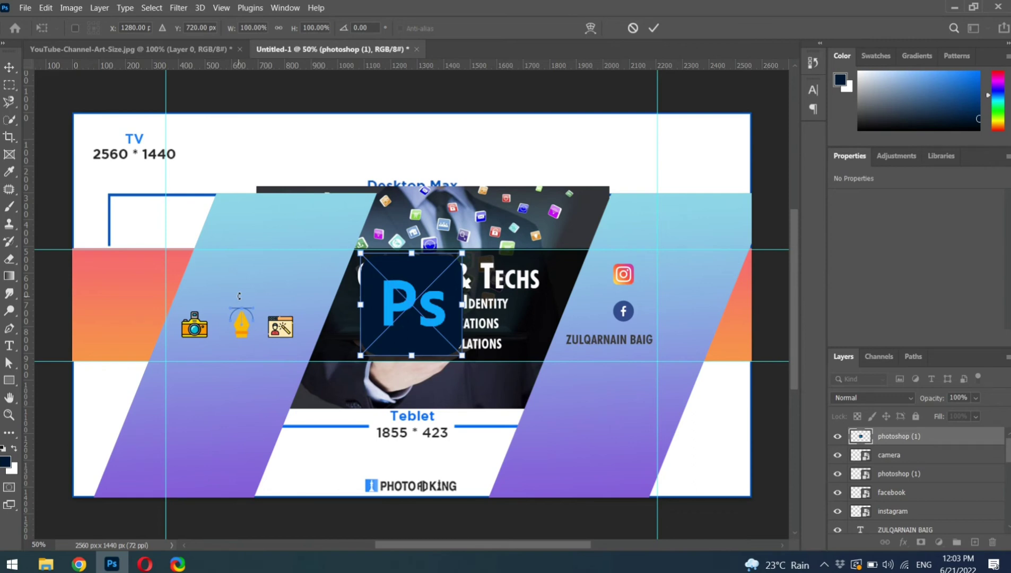
mouse_move(239, 295)
left_mouse_down()
mouse_move(211, 273)
mouse_move(228, 257)
left_mouse_up()
left_click(653, 31)
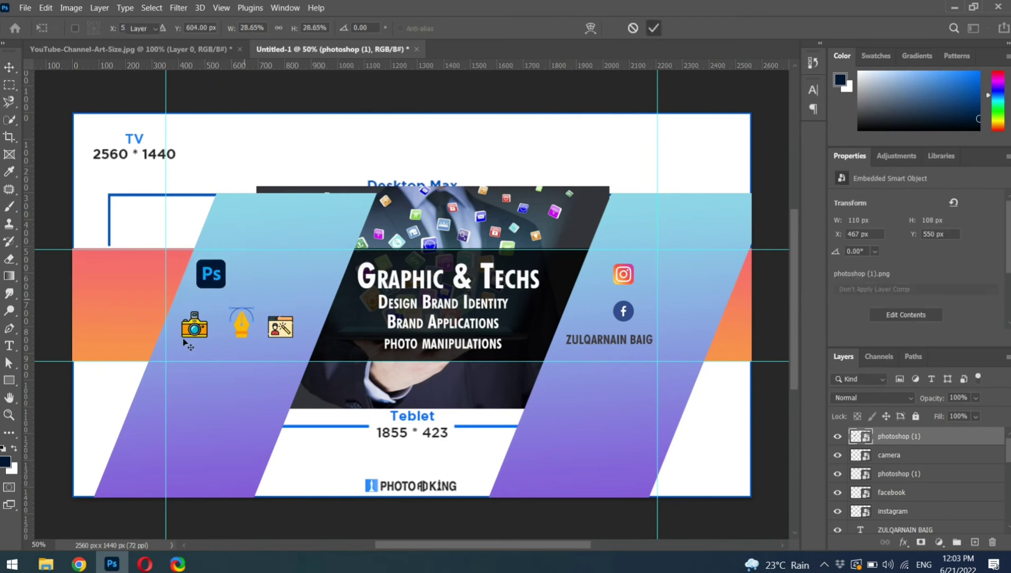
left_click(46, 564)
mouse_move(969, 101)
left_mouse_down()
mouse_move(91, 529)
mouse_move(410, 311)
mouse_move(292, 279)
left_mouse_up()
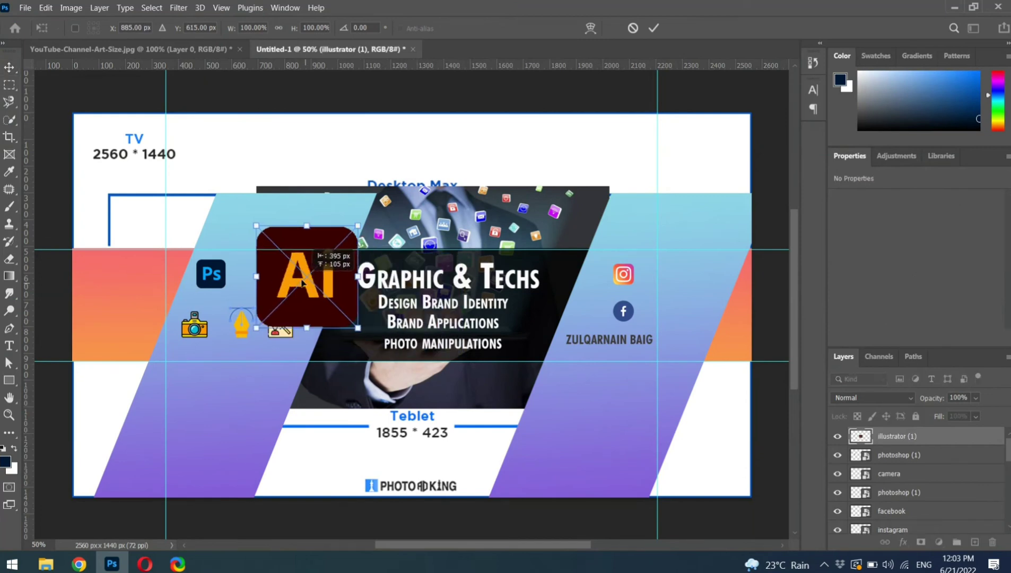
mouse_move(354, 320)
left_mouse_down()
mouse_move(320, 291)
mouse_move(236, 278)
mouse_move(313, 282)
left_mouse_up()
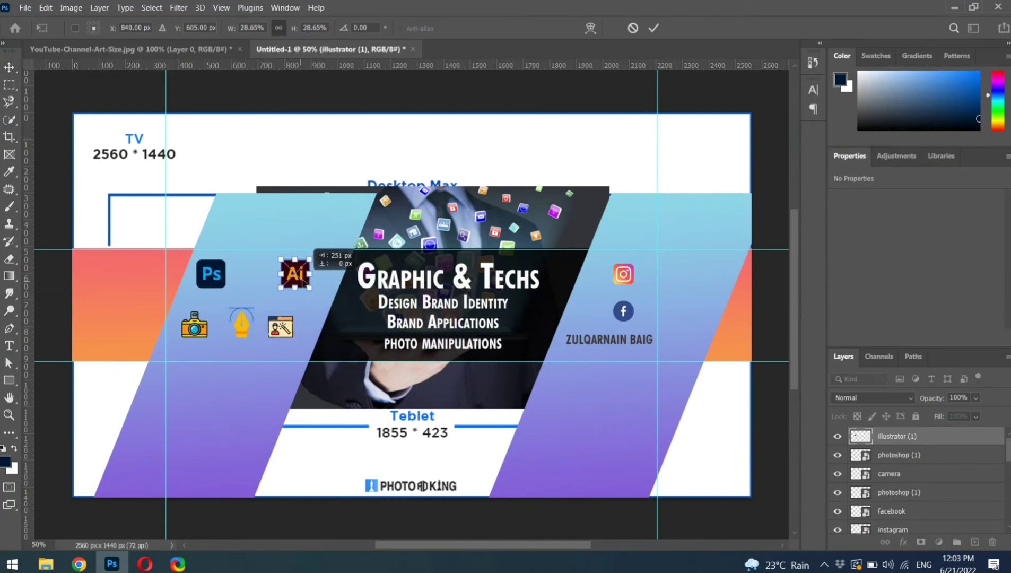
left_click(654, 28)
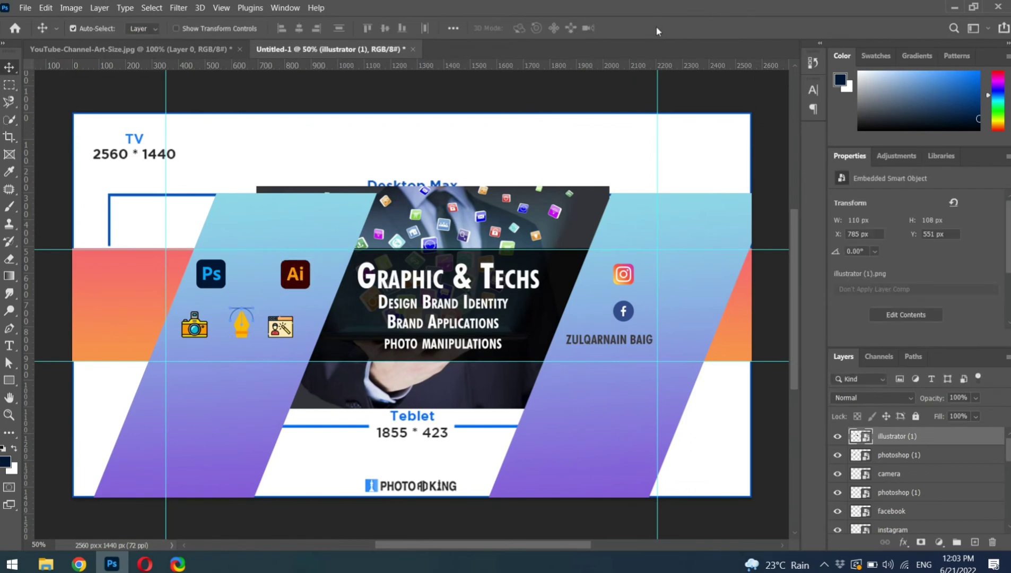
Hide the TV/Tablet size guide overlay and group all the banner artwork layers.
left_click(837, 504)
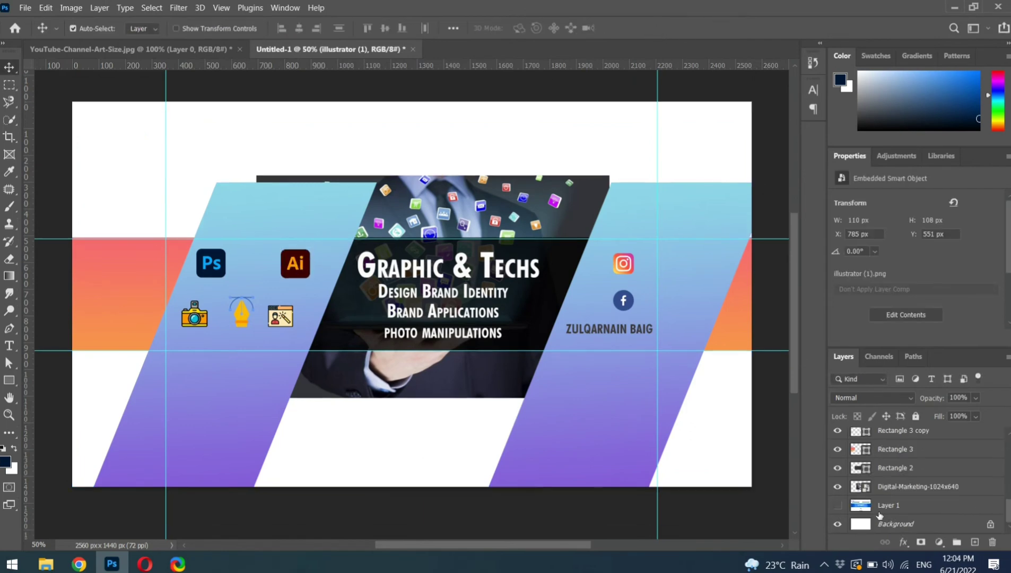
left_click(941, 488, "shift")
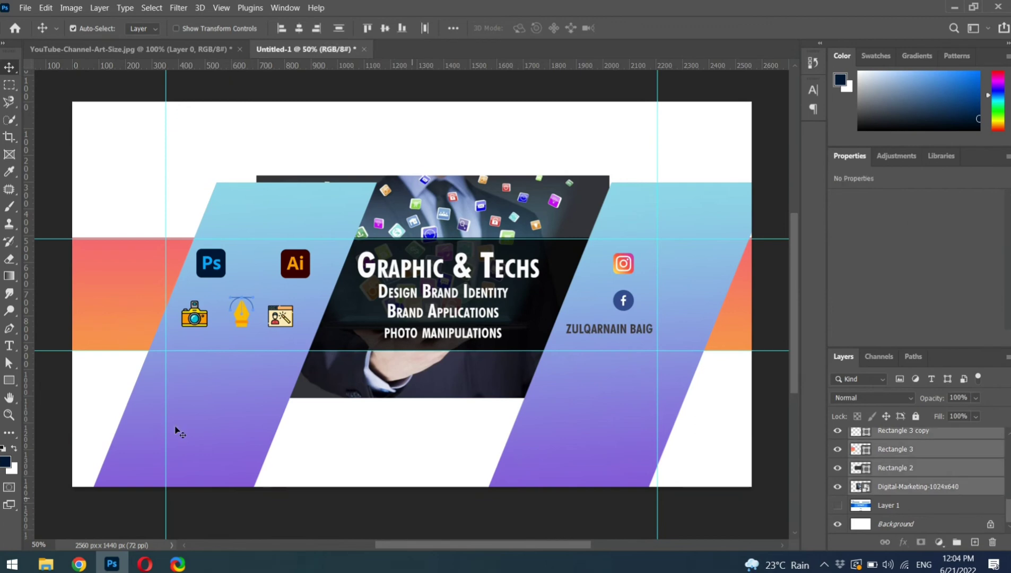
key("ctrl+g")
Mask the group to a rectangular selection of the band between the horizontal guides.
left_click(10, 84)
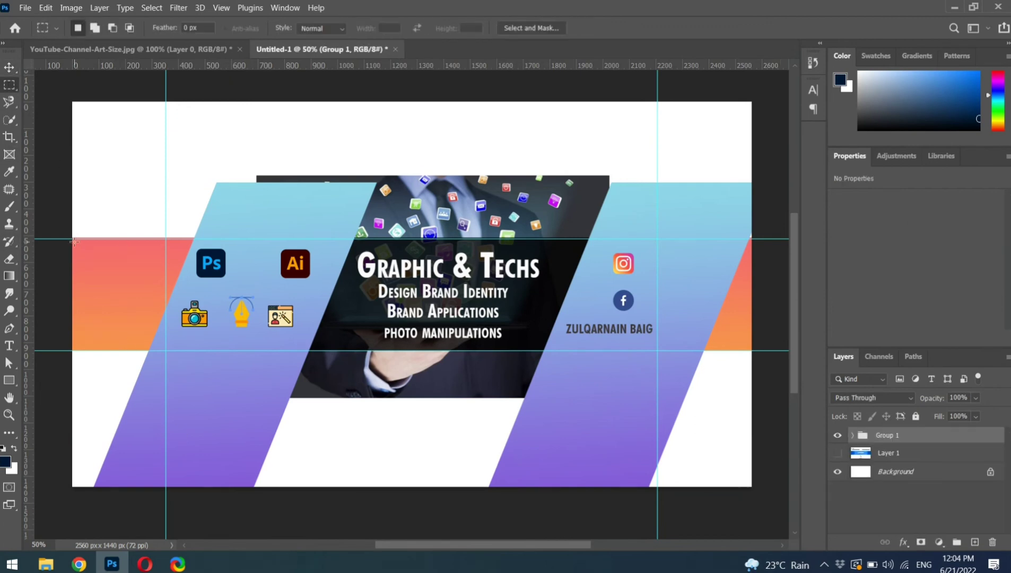
left_click_drag(71, 237, 753, 351)
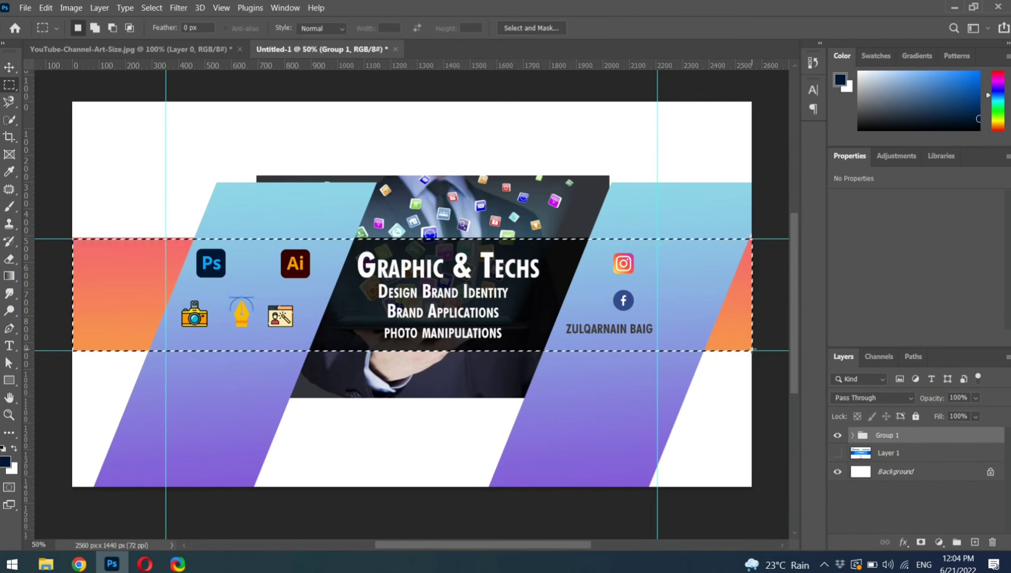
left_click(920, 542)
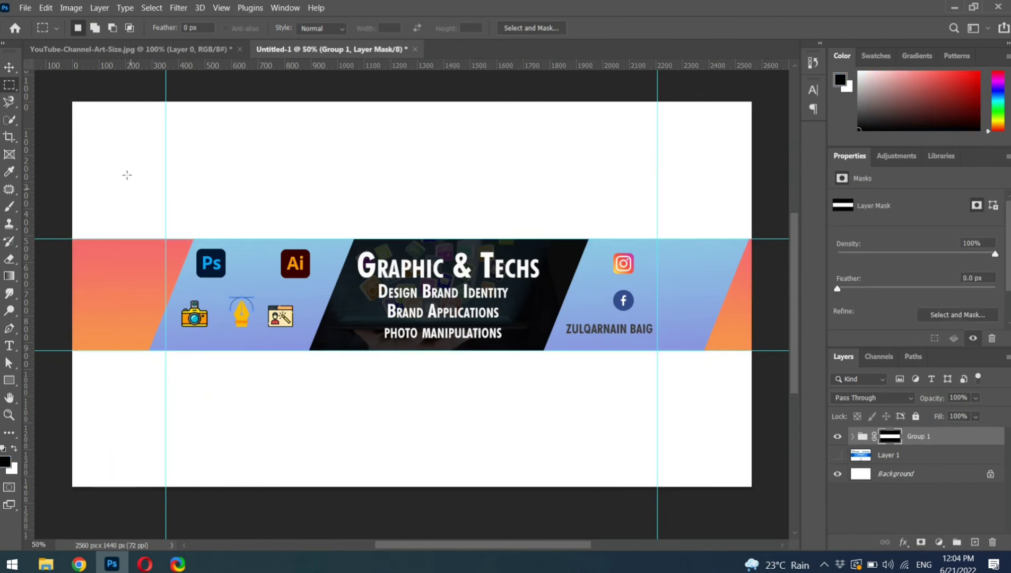
Export the banner via Save for Web as JPEG 'GRAPHICS TECHS COVER PHOTO' in D:\New folder (3).
left_click(26, 9)
mouse_move(39, 205)
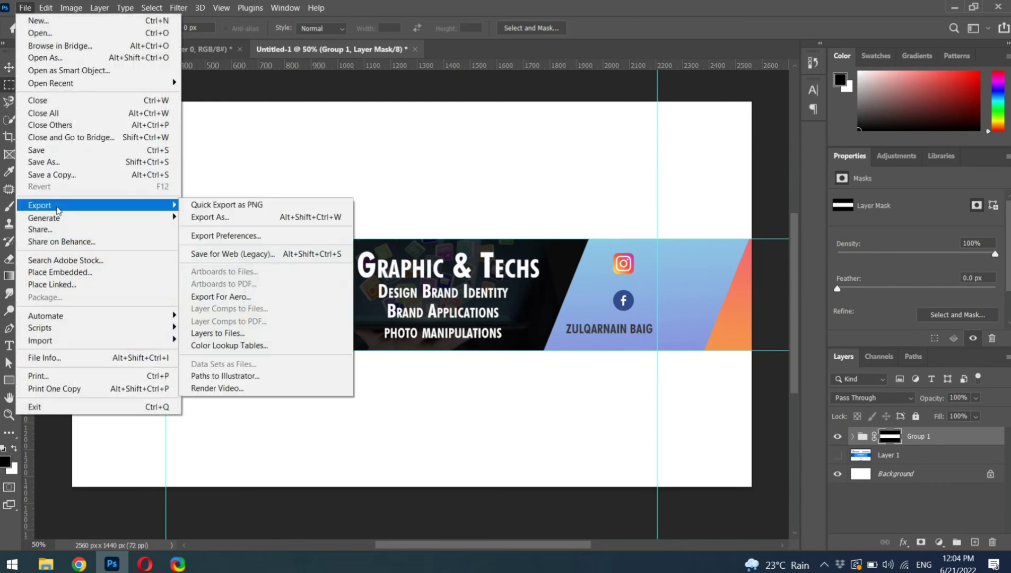
left_click(232, 254)
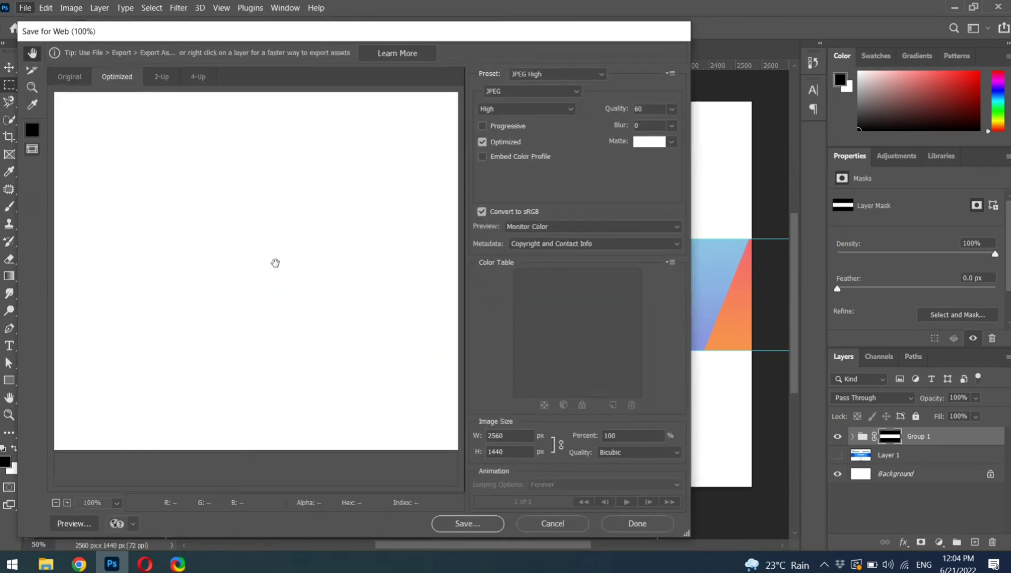
left_click(488, 524)
left_click(58, 218)
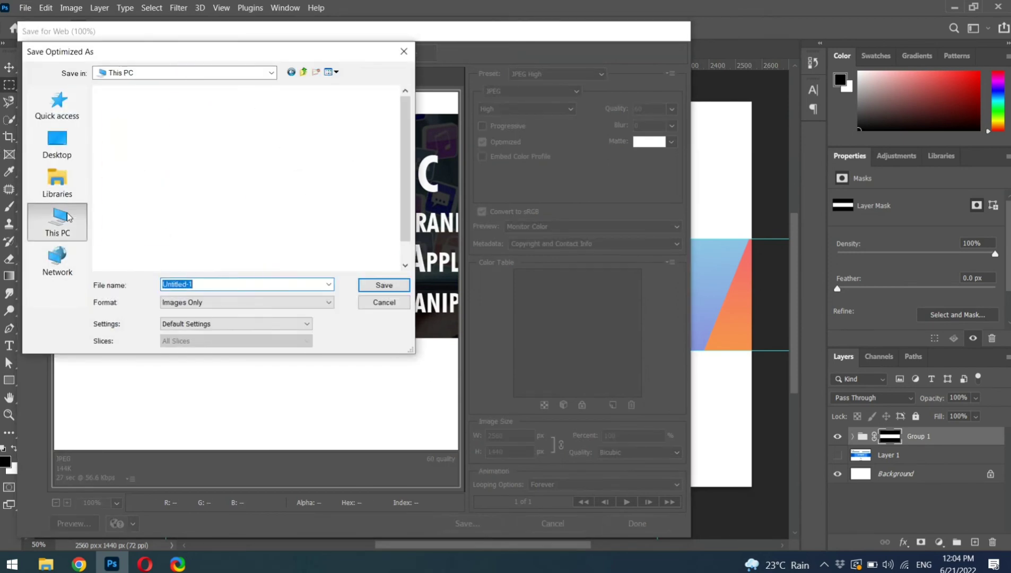
double_click(297, 240)
scroll(329, 213, "down", 3)
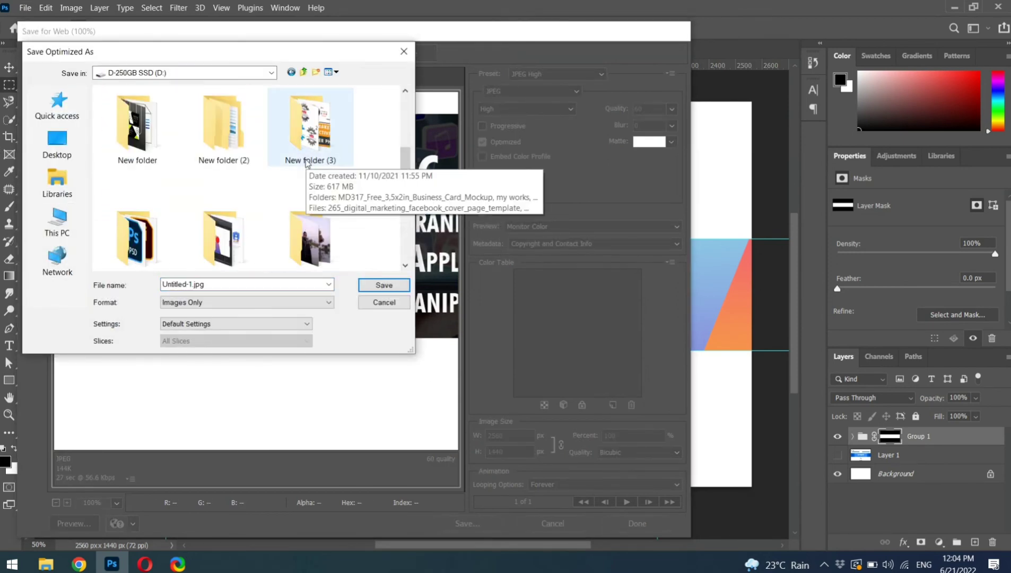
double_click(306, 161)
scroll(295, 238, "down", 3)
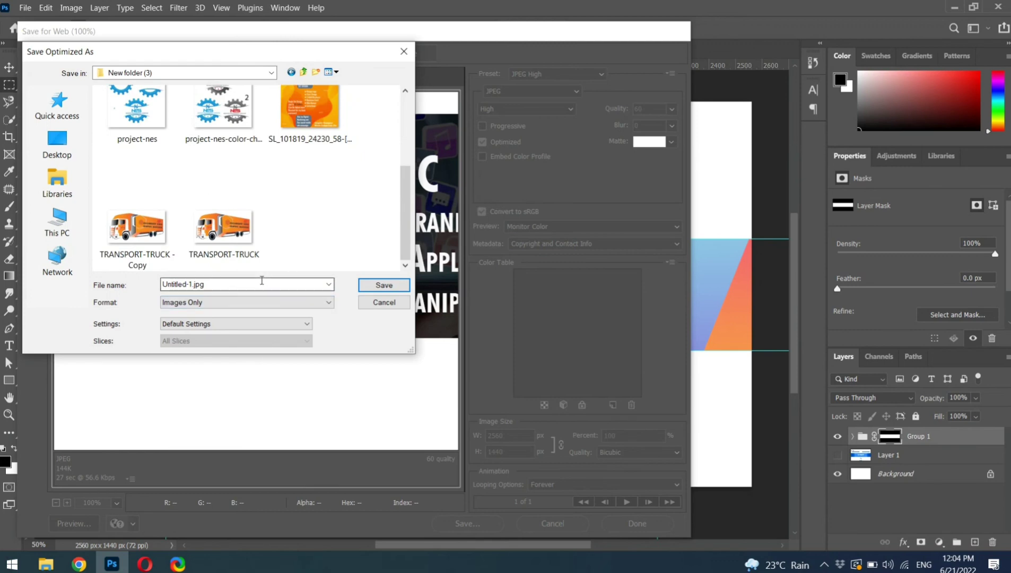
double_click(187, 284)
type("RAP")
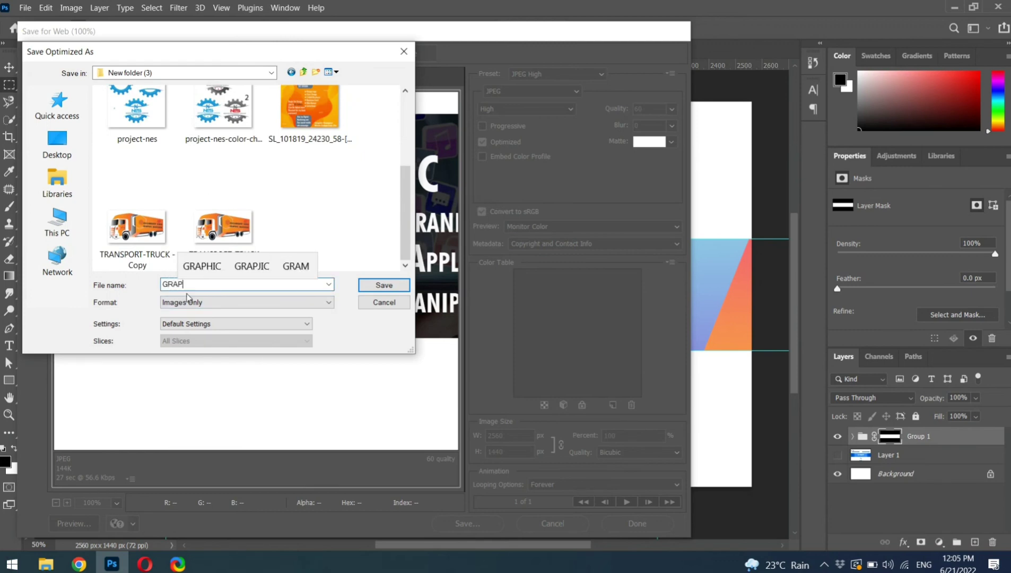
type("HICS TECHS CO")
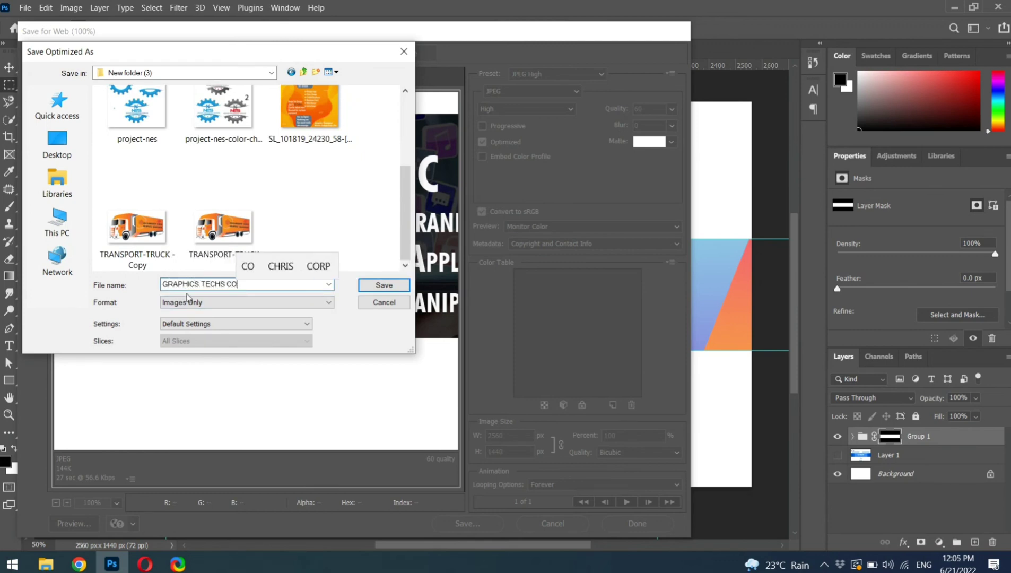
type("VER PHOTO")
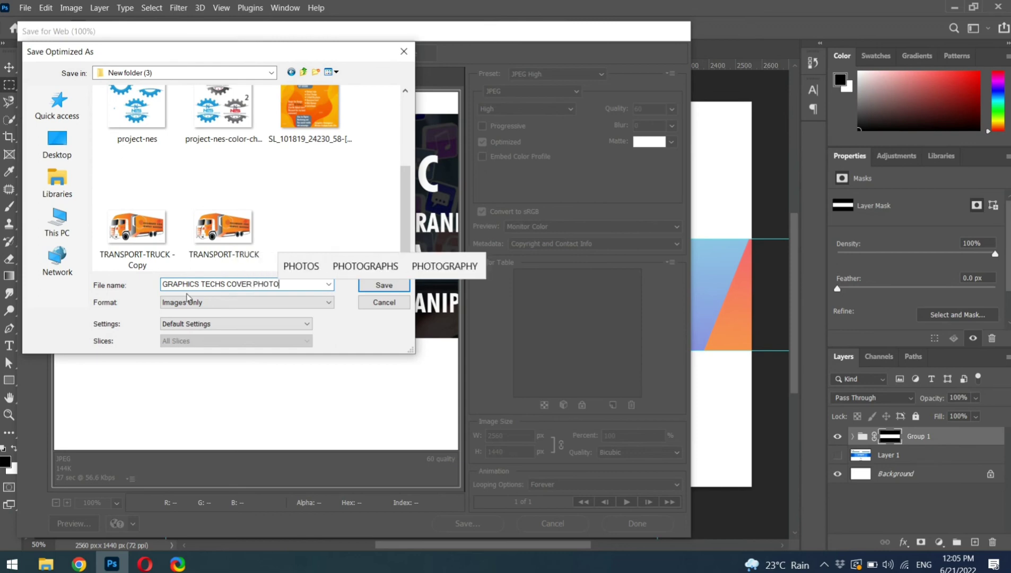
left_click(382, 285)
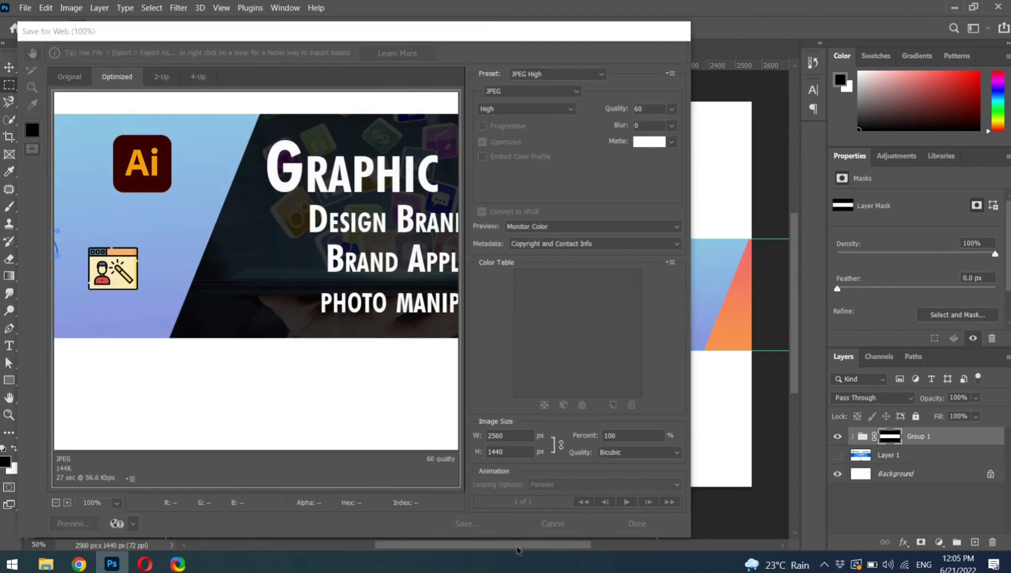
left_click(25, 8)
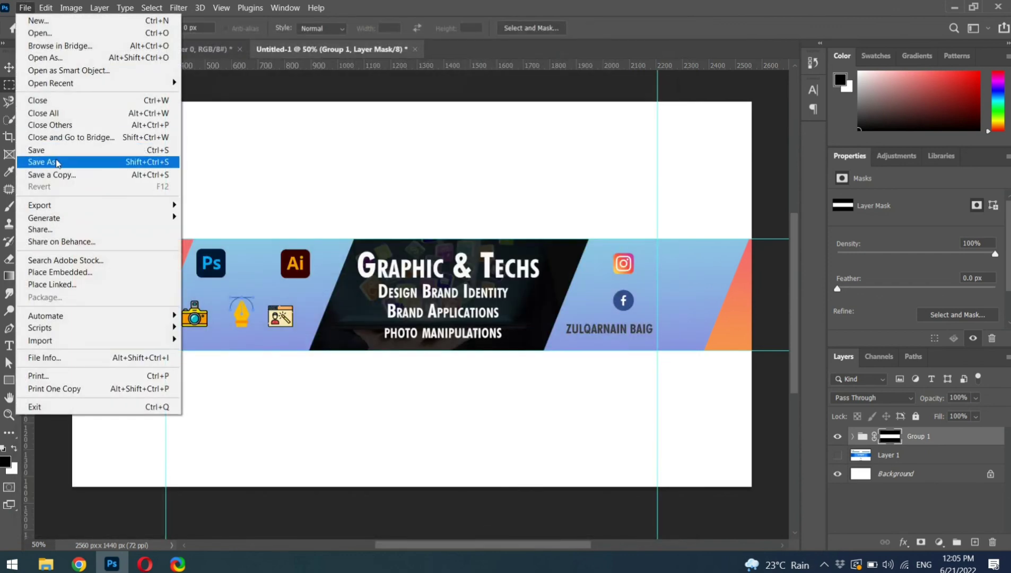
Save the document as YOUTUBE GRAPHICS COVER.psd, accepting the Photoshop Format Options.
left_click(58, 162)
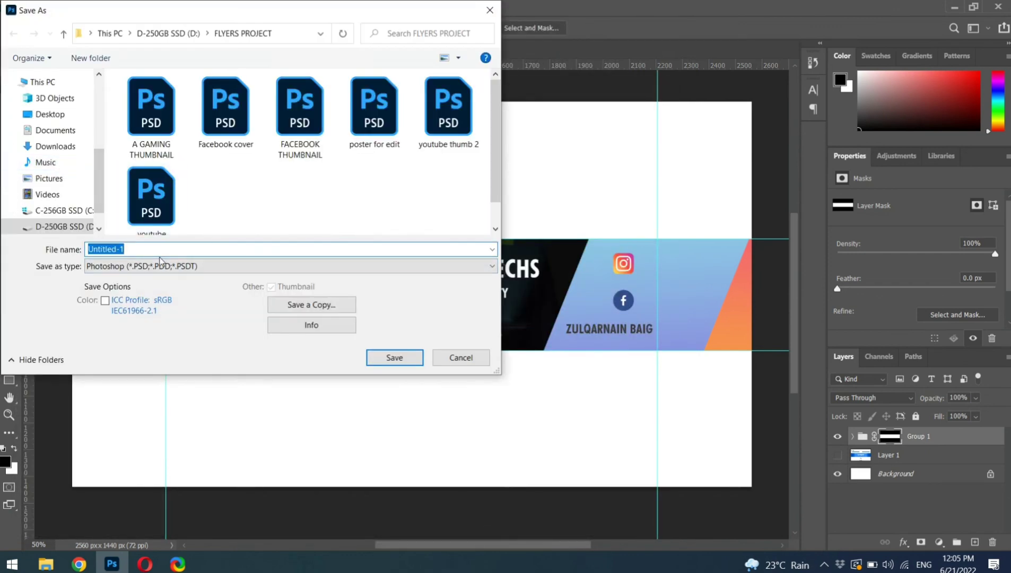
type("YOUTUBE GRAP")
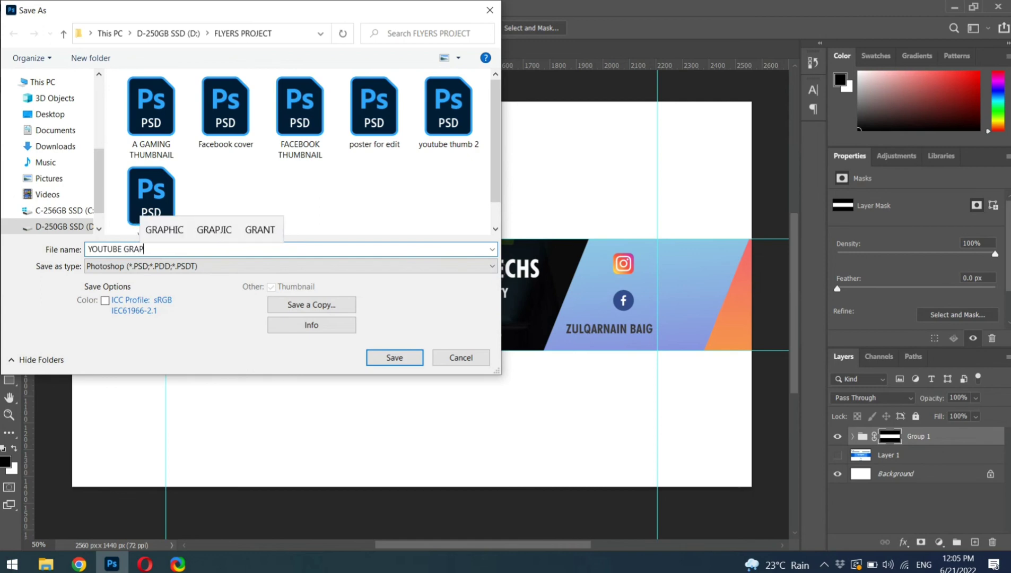
type("HICS COVER")
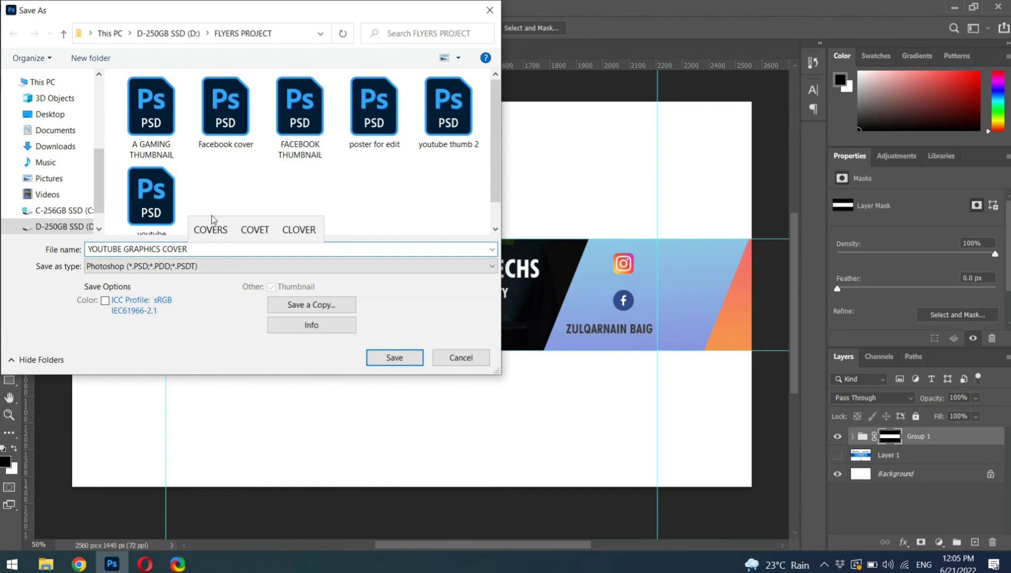
left_click(386, 358)
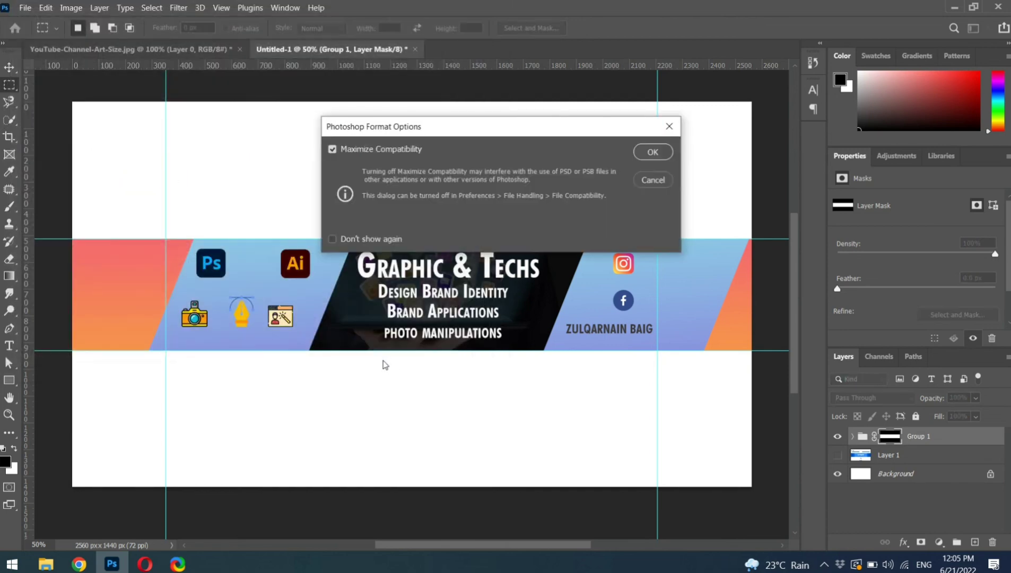
left_click(665, 152)
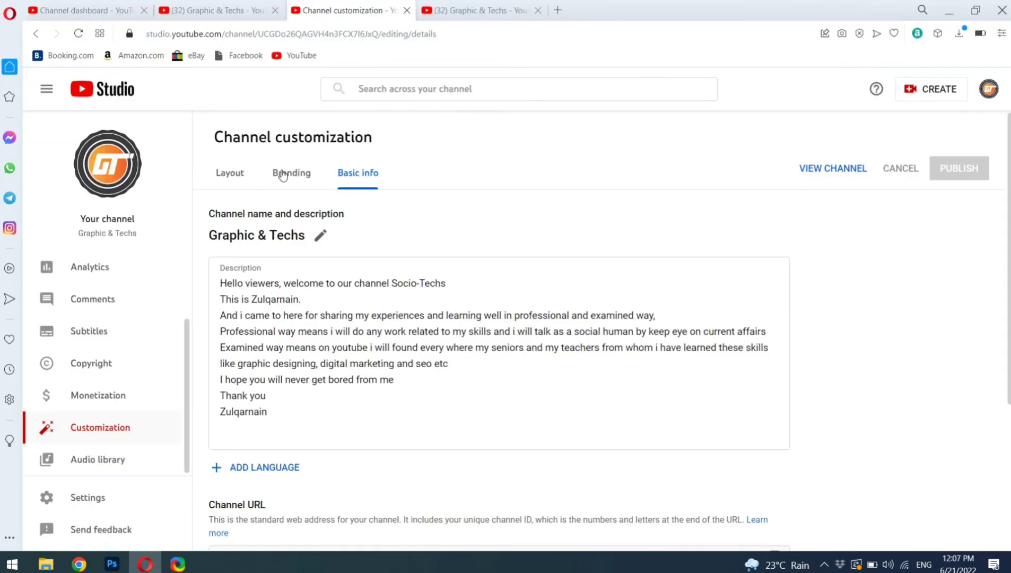
left_click(279, 172)
Upload GRAPHICS-TECHS-COVER-PHOTO from D:\New folder (3) as the banner image and accept the crop.
left_click(444, 447)
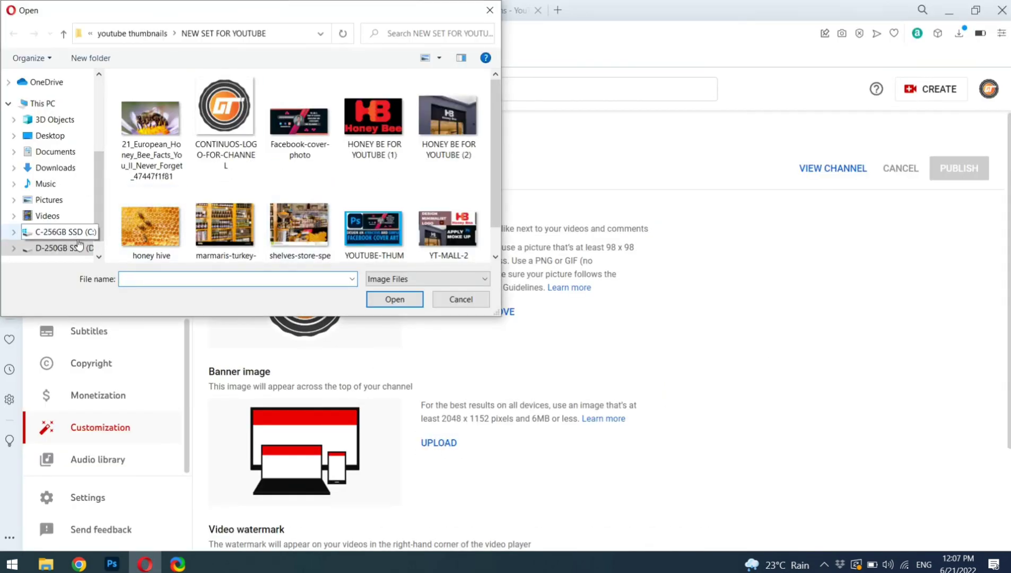
scroll(79, 244, "down", 1)
left_click(84, 227)
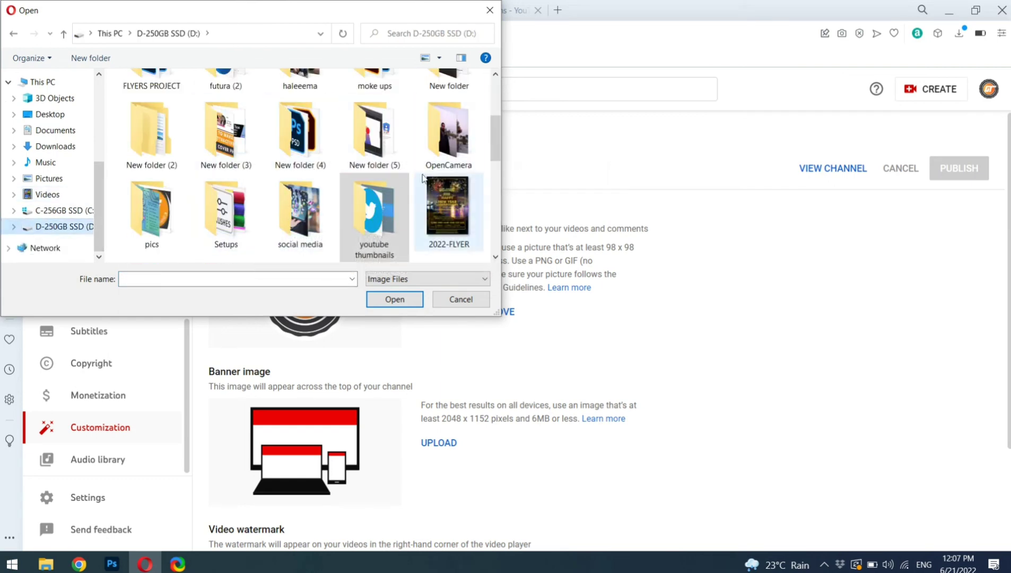
scroll(423, 178, "down", 2)
scroll(434, 159, "up", 5)
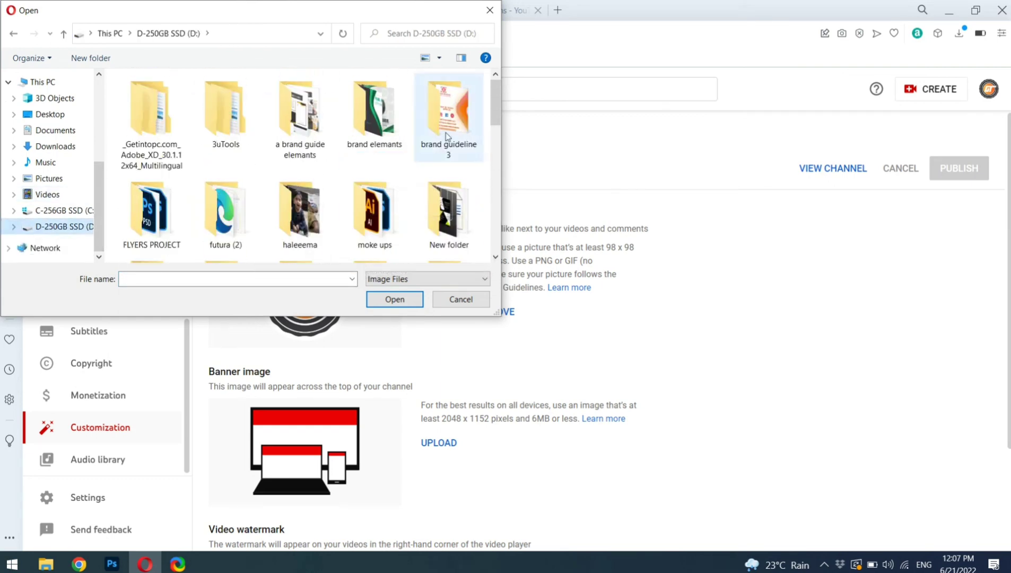
scroll(282, 211, "down", 2)
double_click(297, 209)
scroll(319, 212, "down", 3)
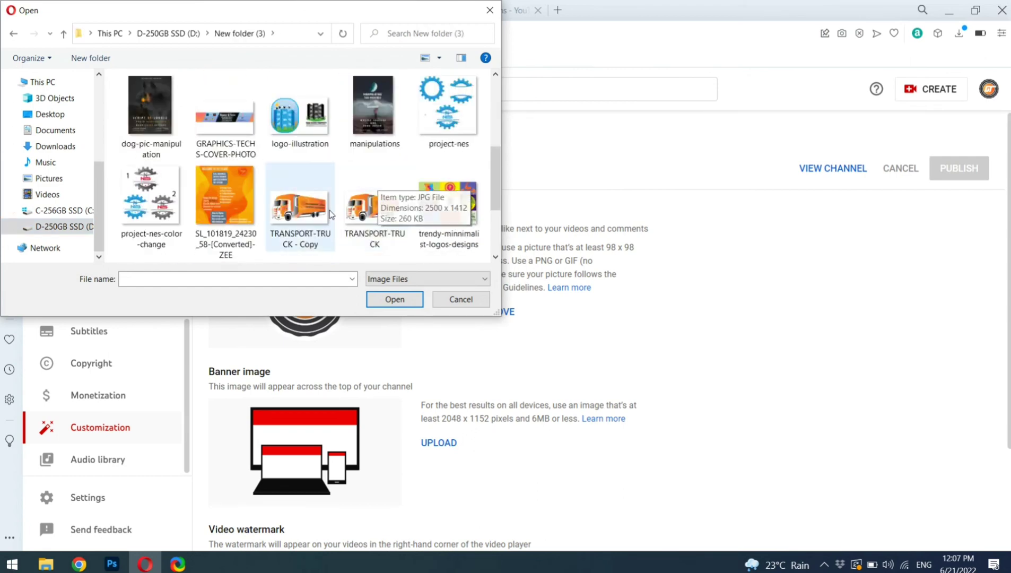
scroll(331, 214, "down", 2)
scroll(340, 213, "up", 5)
scroll(350, 211, "down", 2)
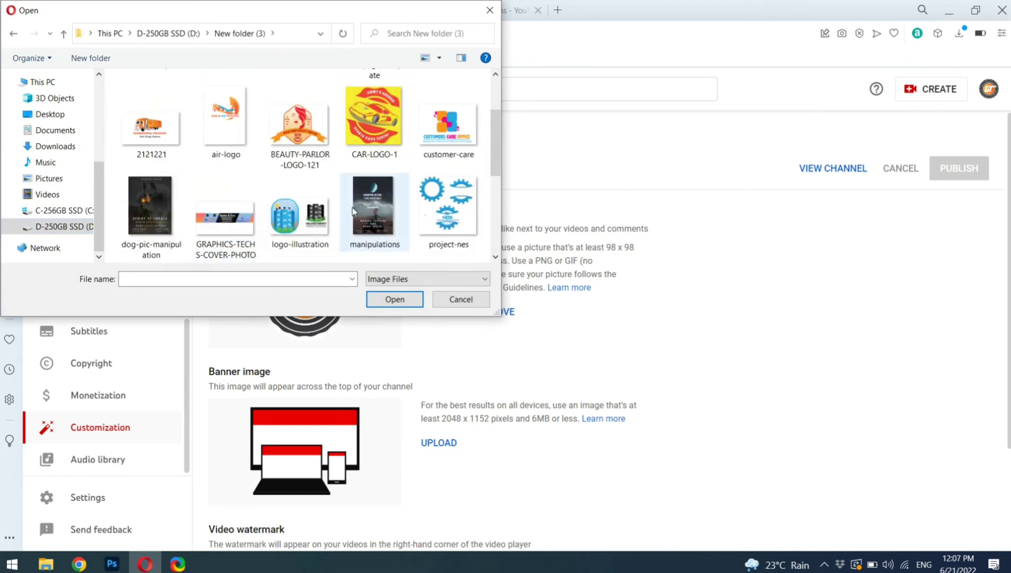
left_click(225, 218)
left_click(394, 298)
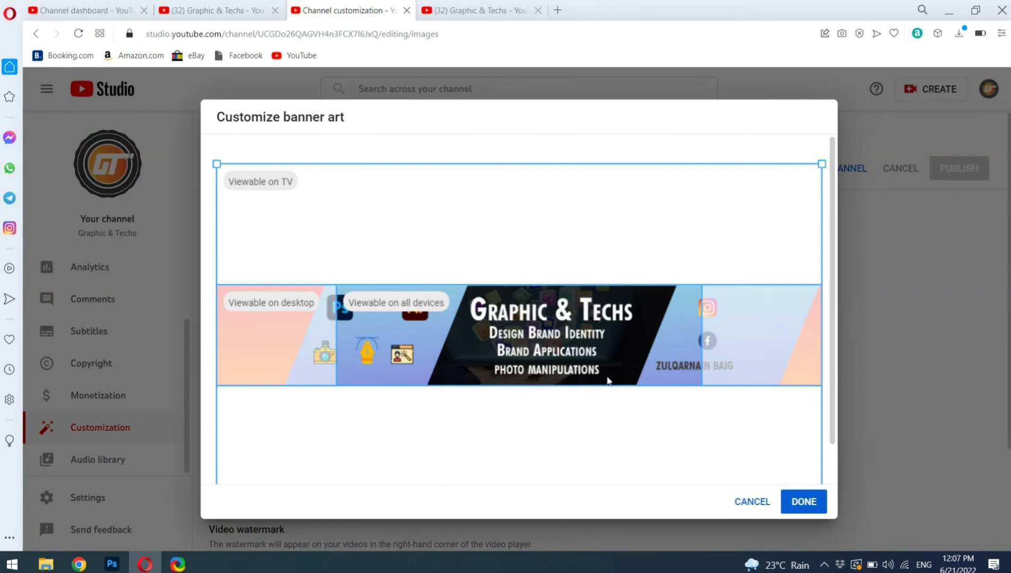
left_click(795, 507)
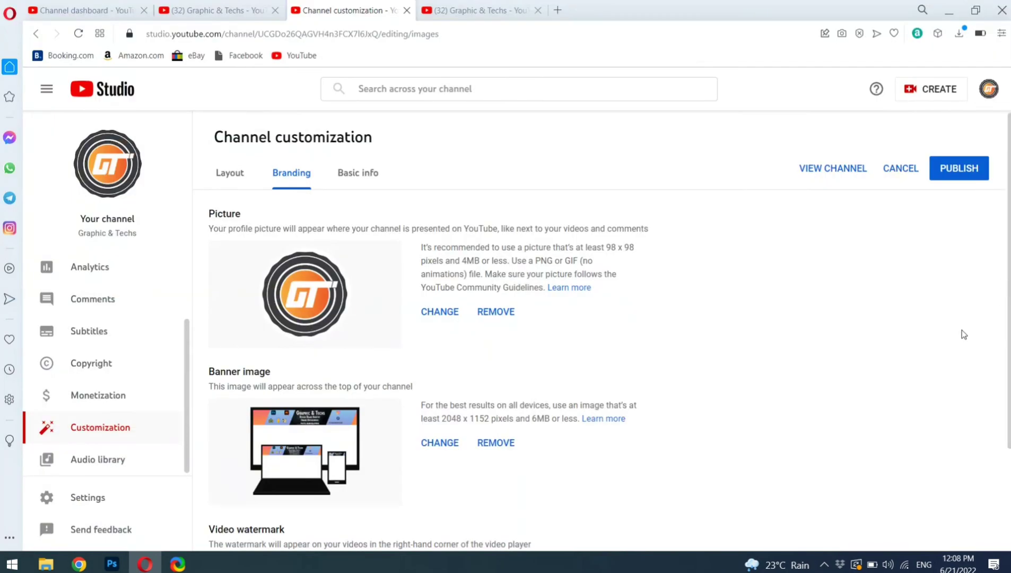
Publish the branding changes, view the channel in a new tab and close the old tab.
left_click(955, 174)
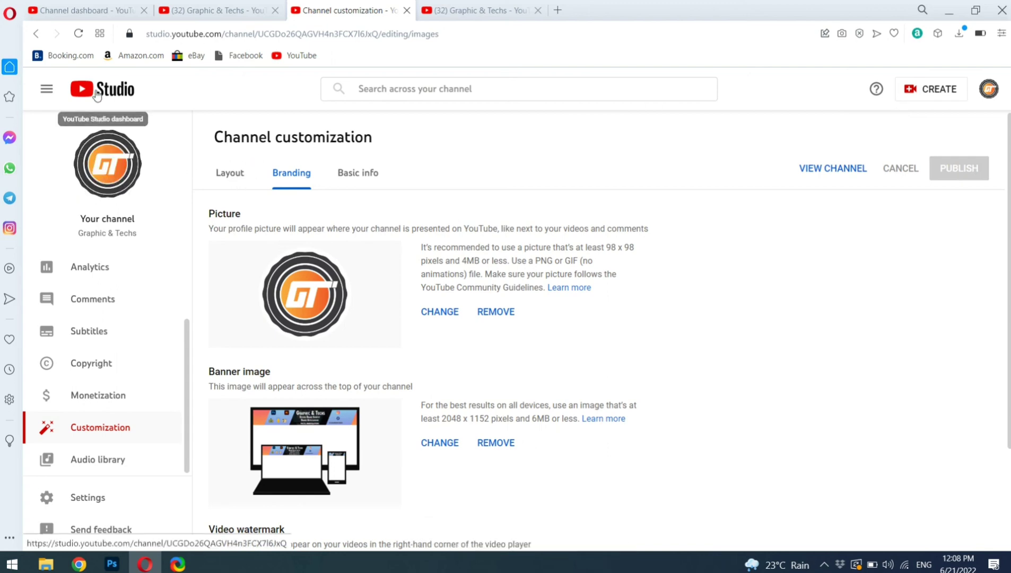
left_click(105, 177)
left_click(669, 11)
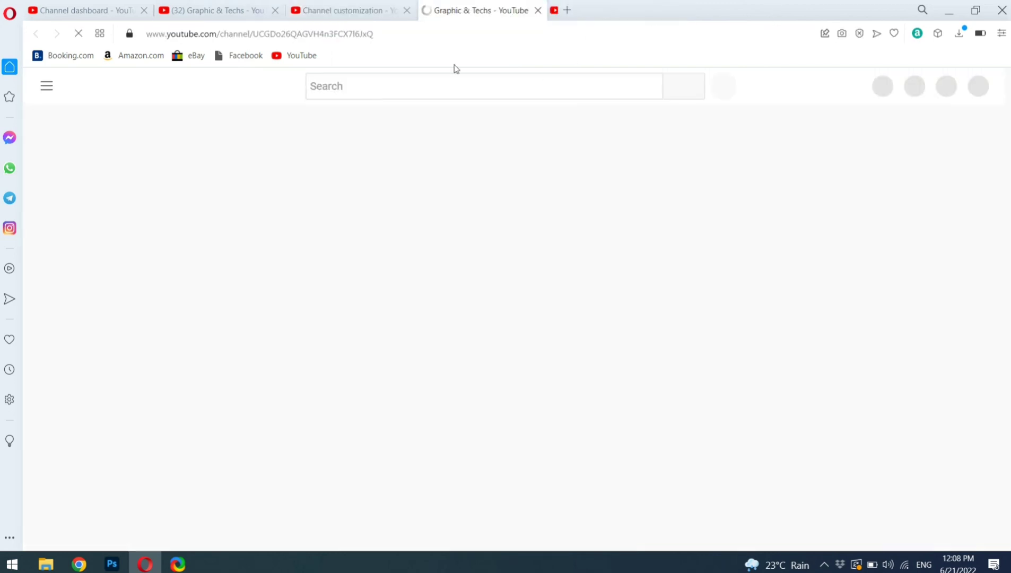